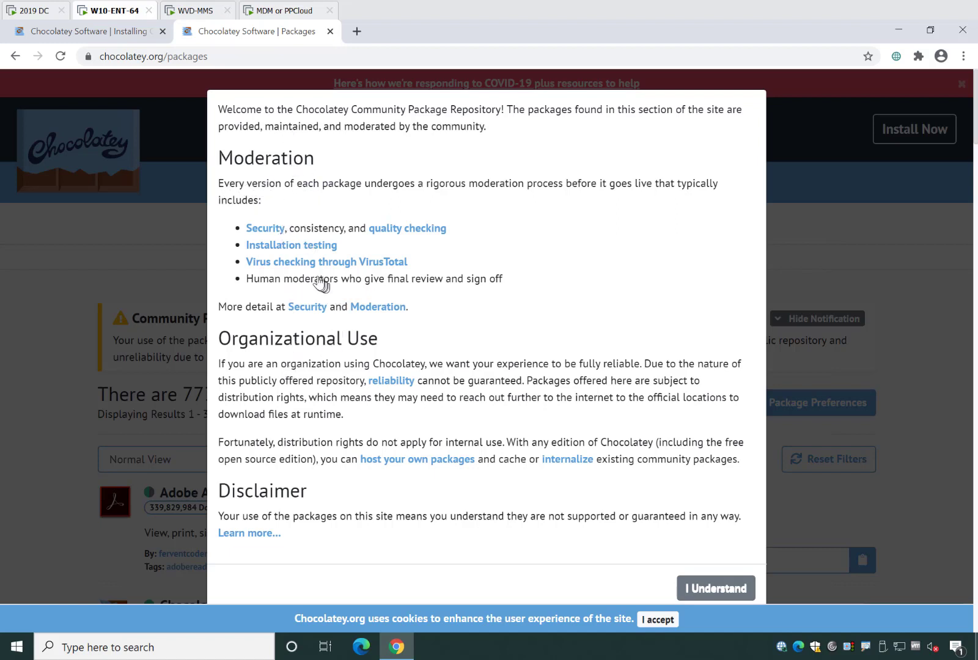
Accept the community repository notice and look through the list of community-maintained packages, including the total package count
left_click(733, 592)
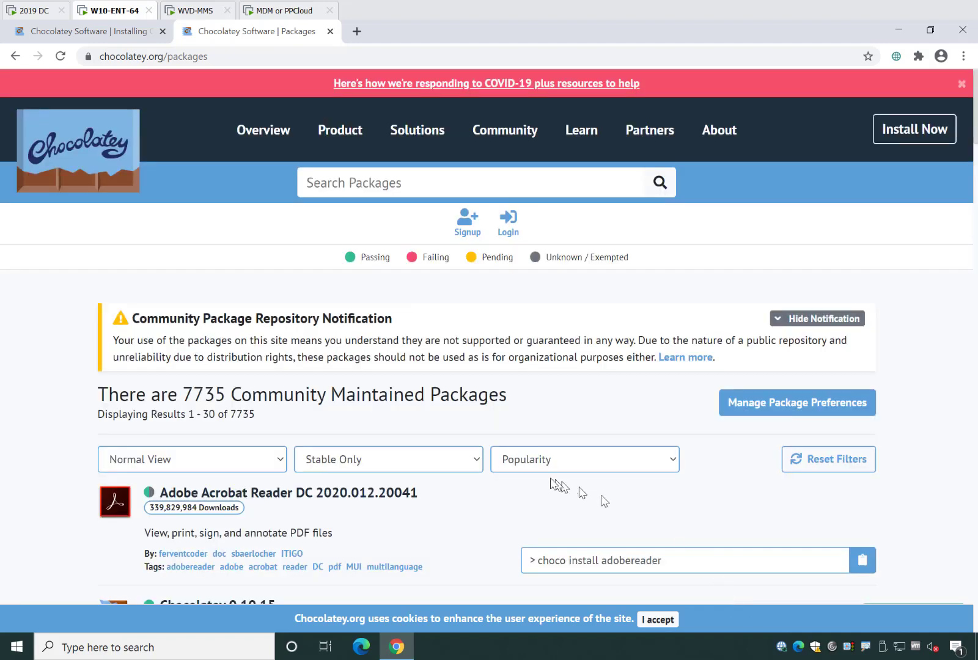
scroll(462, 478, "down", 3)
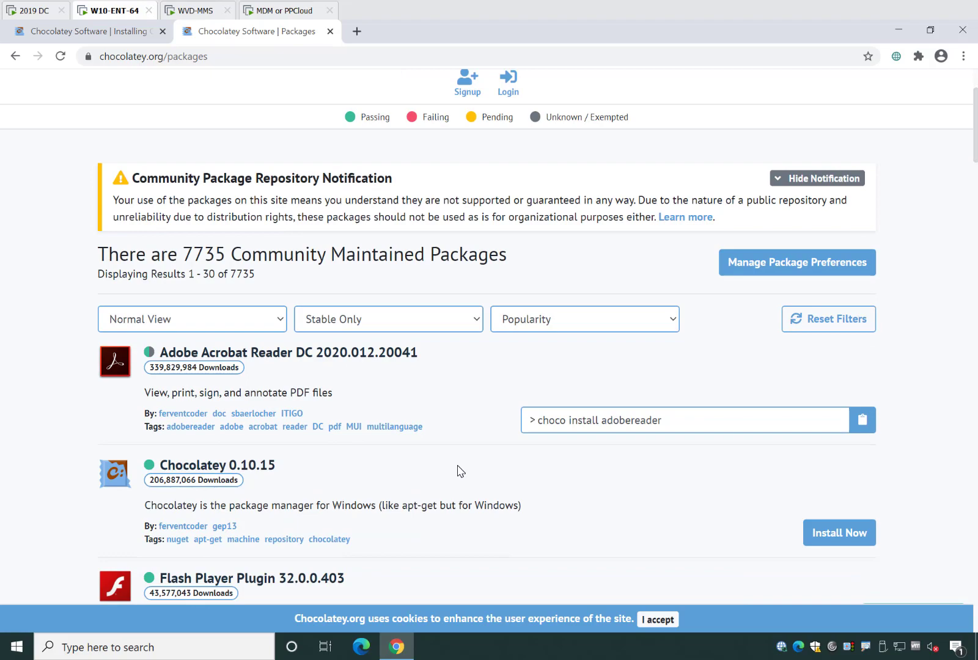
scroll(460, 471, "down", 6)
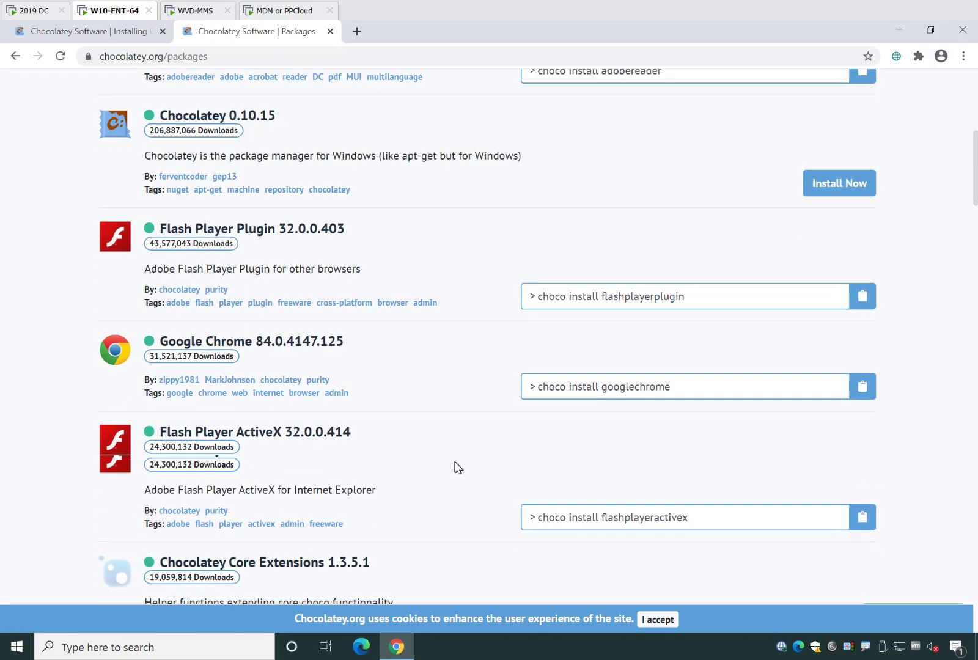
scroll(455, 466, "down", 6)
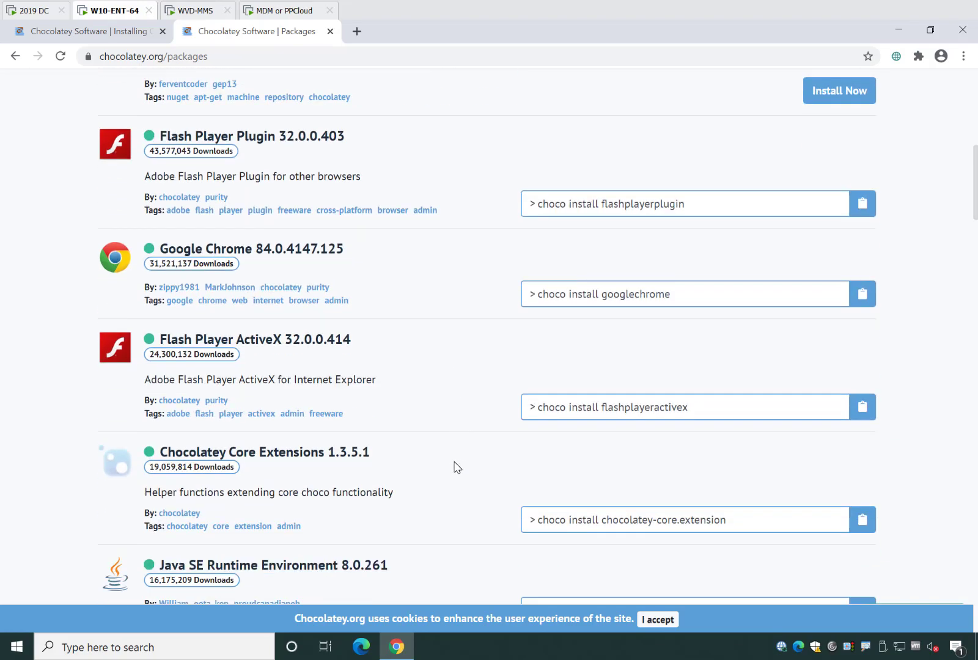
scroll(446, 462, "up", 14)
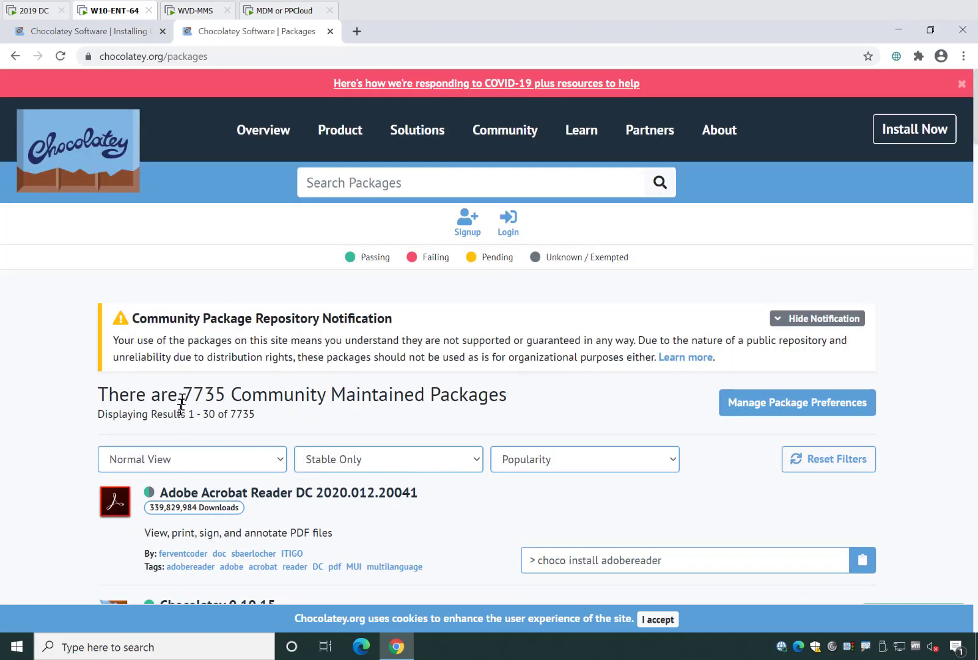
left_click_drag(193, 394, 223, 393)
left_click(194, 390)
Shrink the browser window to reveal the desktop and run Command Prompt as administrator, entering the admin user name and password
left_click_drag(703, 37, 320, 292)
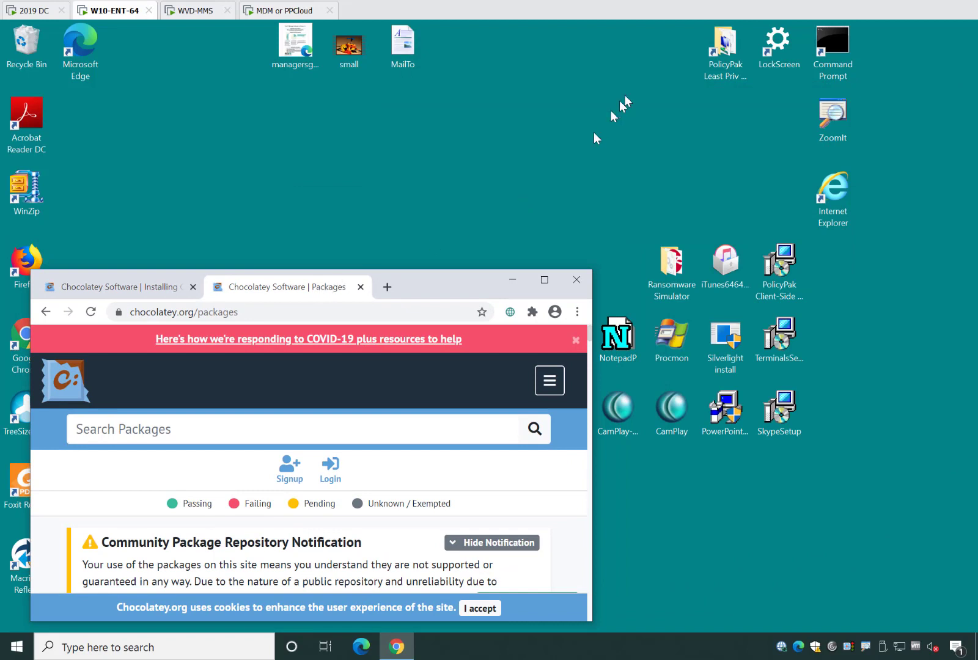
left_click(829, 36)
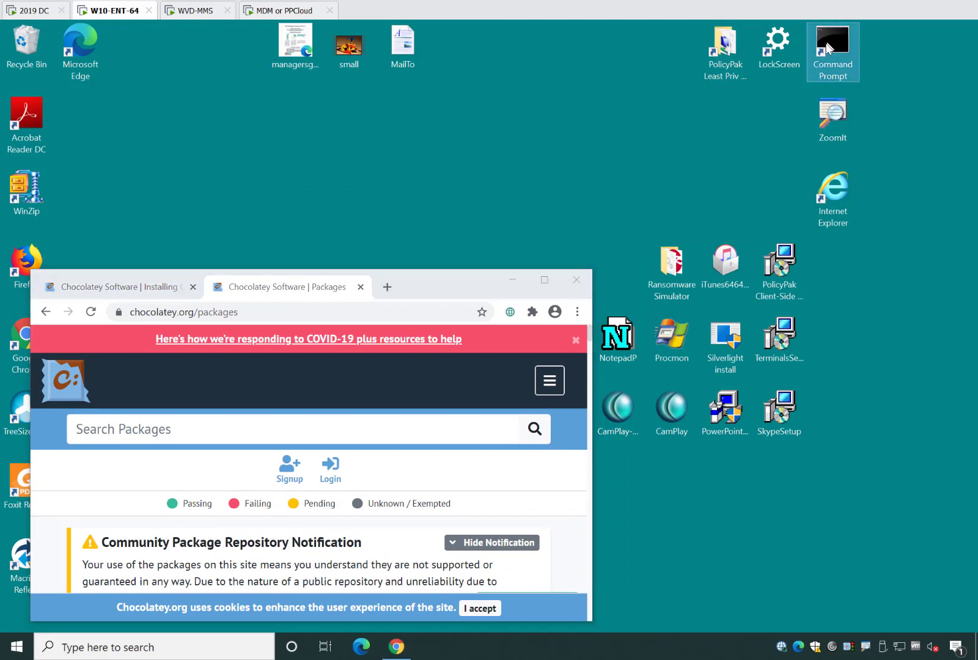
right_click(828, 36)
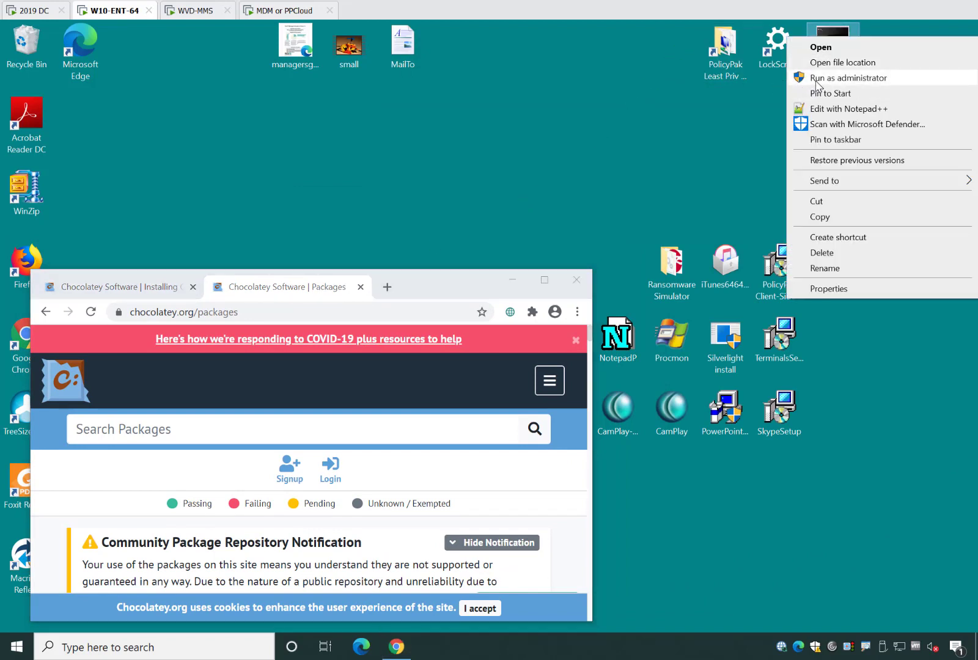
left_click(816, 78)
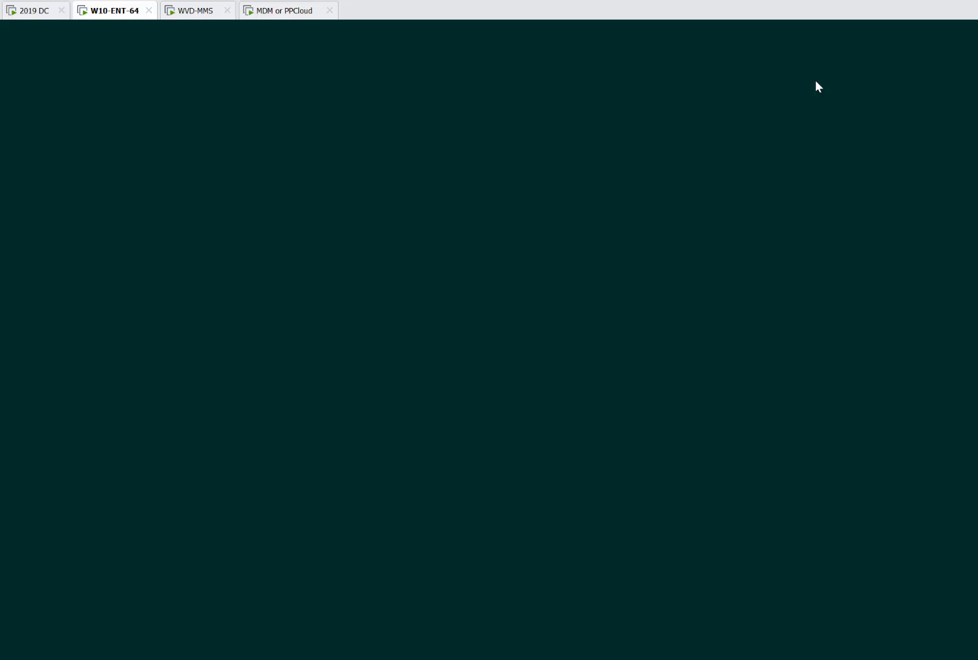
type("a")
key("Tab")
type("•••")
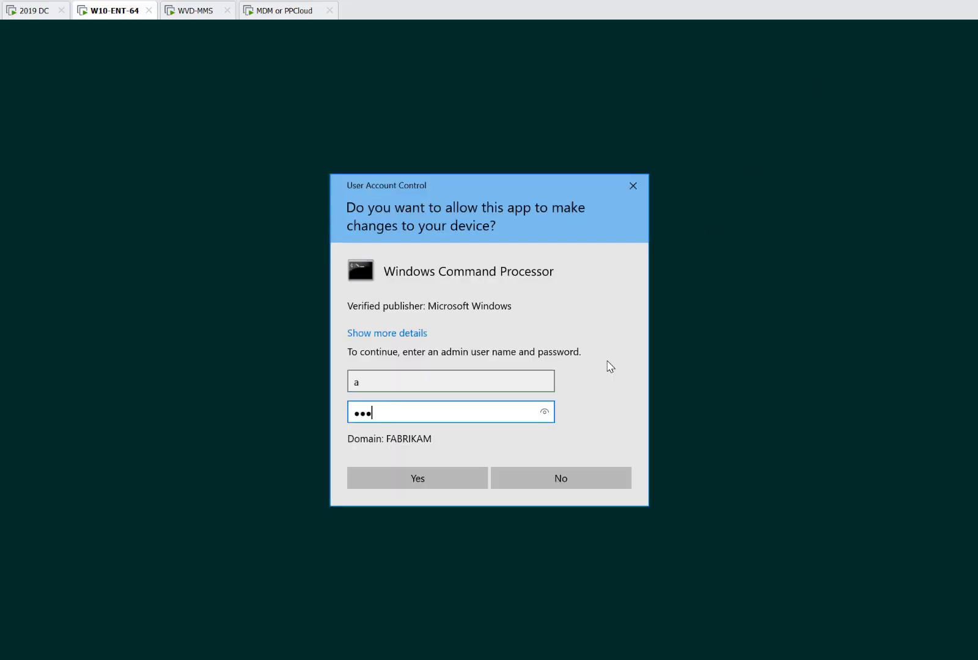
key("Return")
Start powershell in the elevated command prompt and move its window beside the browser
type("p")
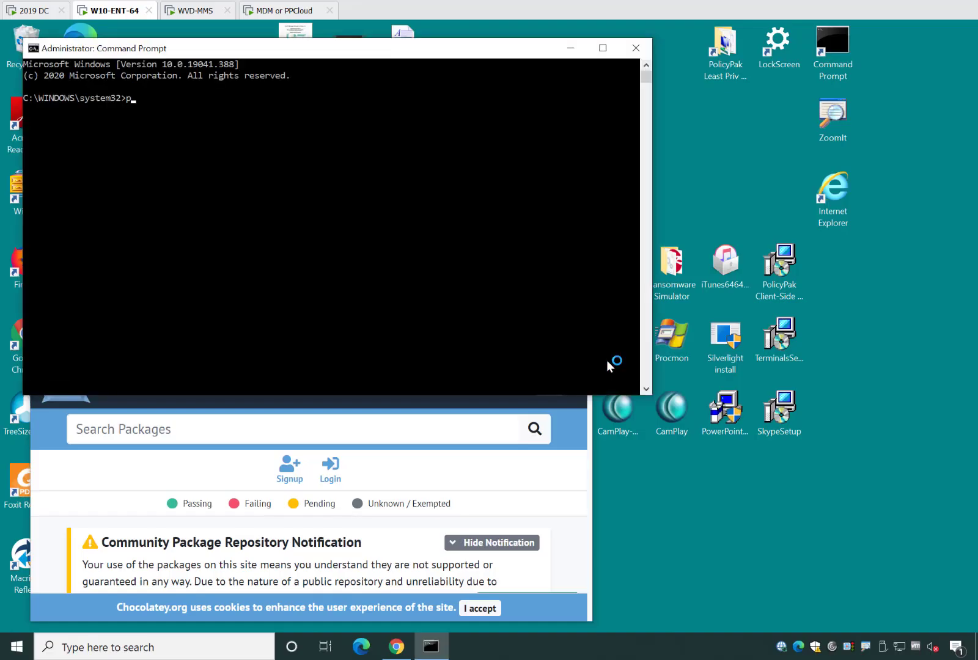
type("owerhsehell")
key("Return")
left_click_drag(220, 48, 615, 157)
Copy the Set-ExecutionPolicy install command from the Chocolatey install page and run it in the PowerShell session
left_click(125, 288)
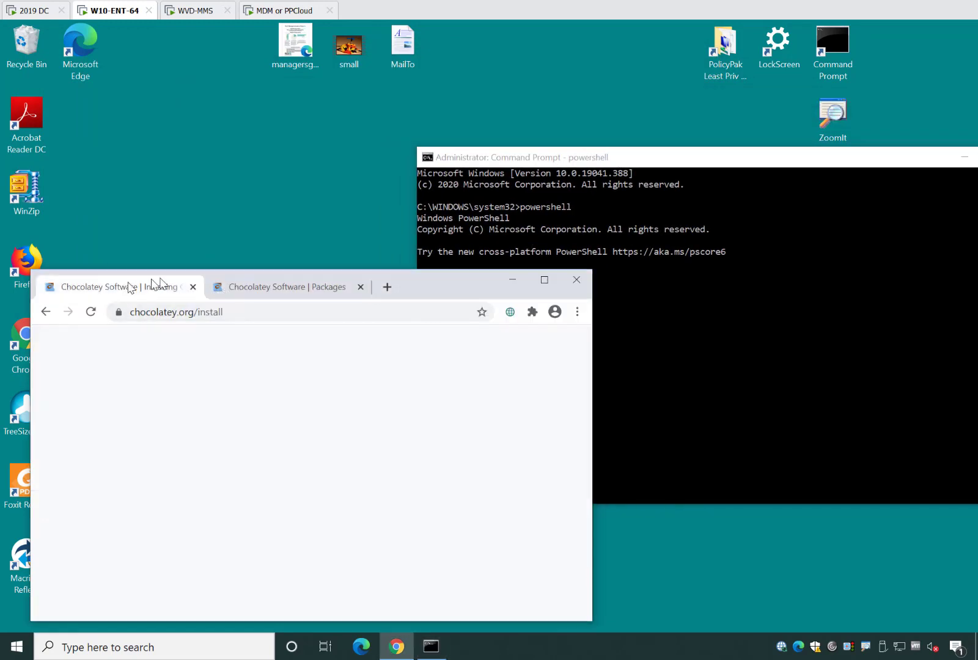
scroll(371, 473, "down", 3)
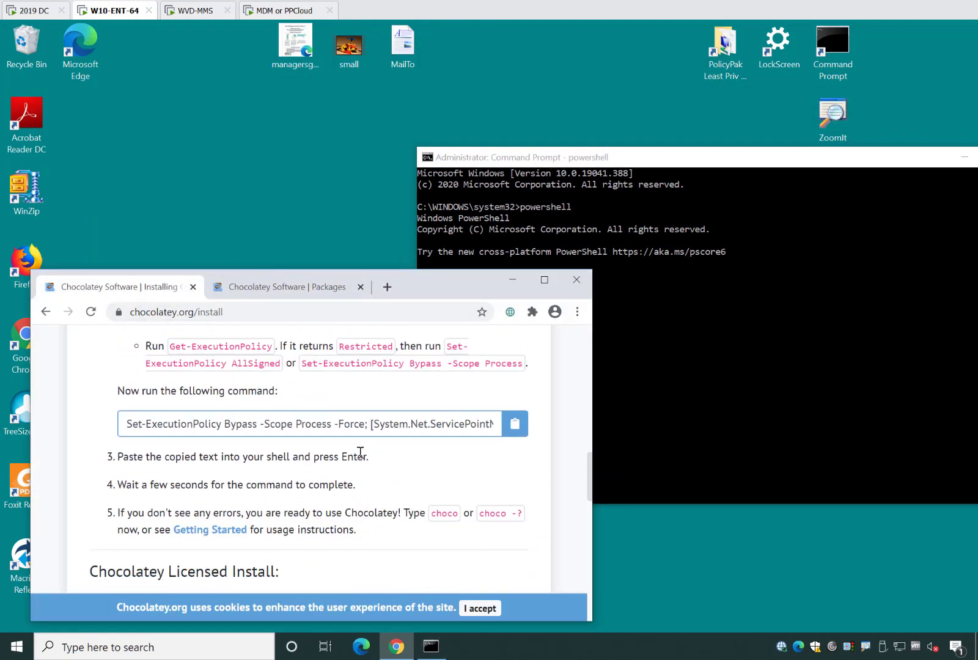
left_click(515, 423)
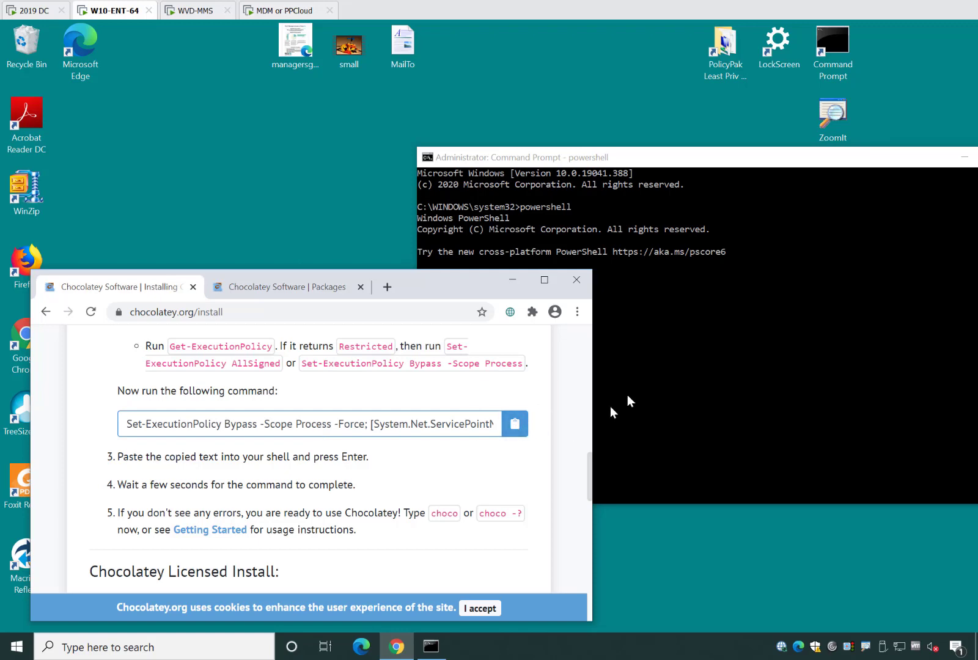
left_click(651, 380)
right_click(650, 375)
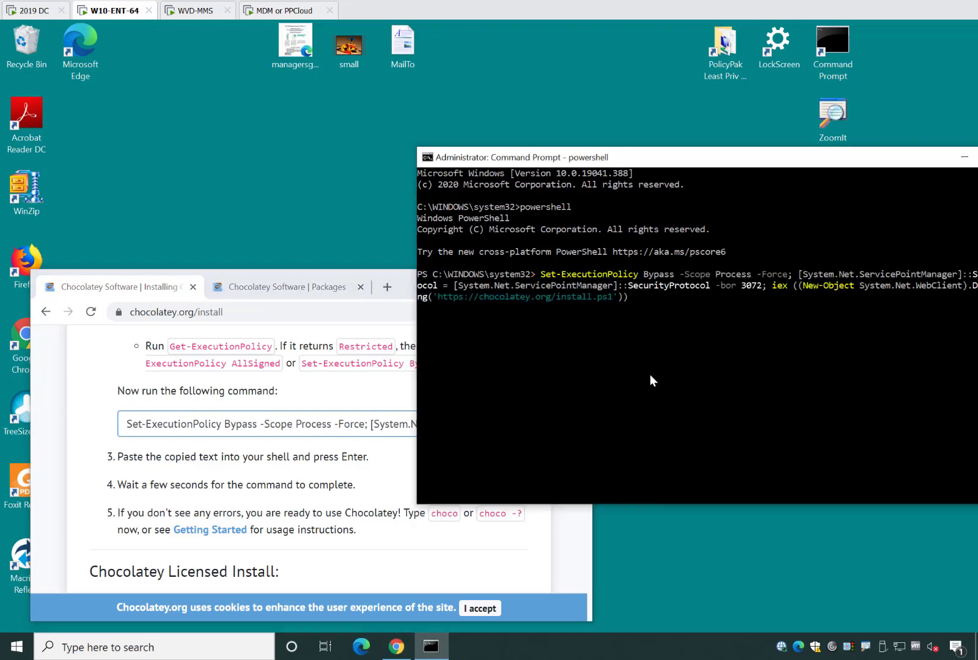
key("Return")
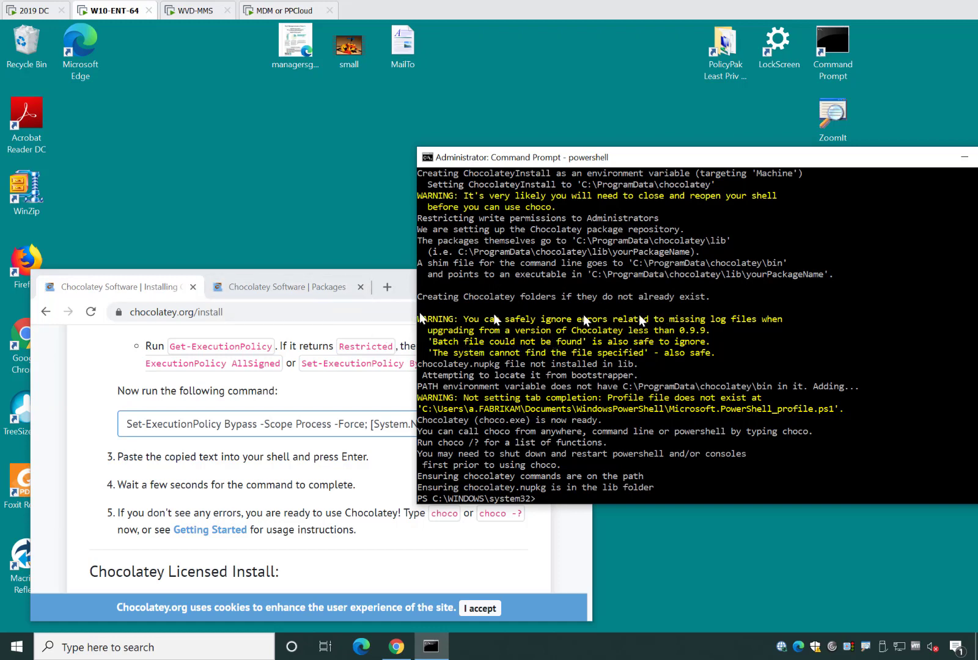
Copy the 7-Zip (Install) command from the packages page and run "choco install 7zip.install --force --force-dependencies --yes" in PowerShell
left_click(272, 288)
scroll(334, 453, "down", 3)
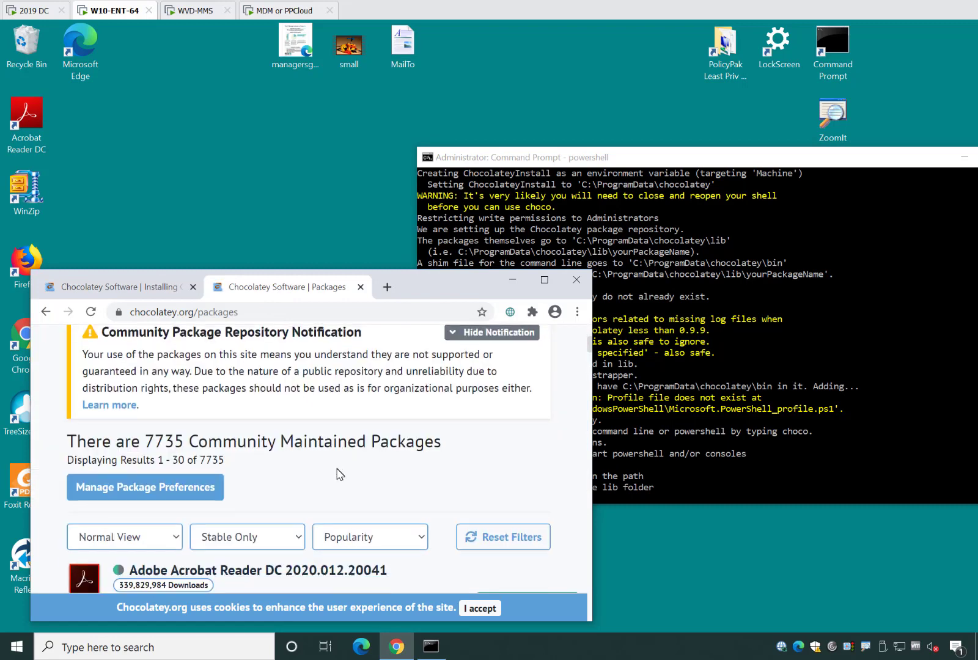
scroll(340, 475, "down", 3)
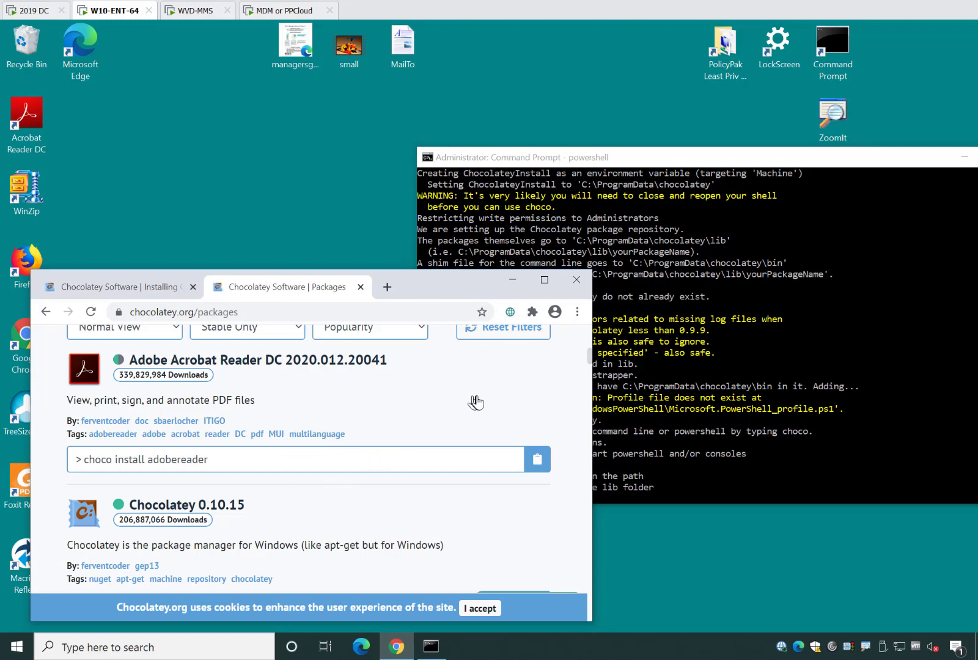
scroll(476, 402, "down", 20)
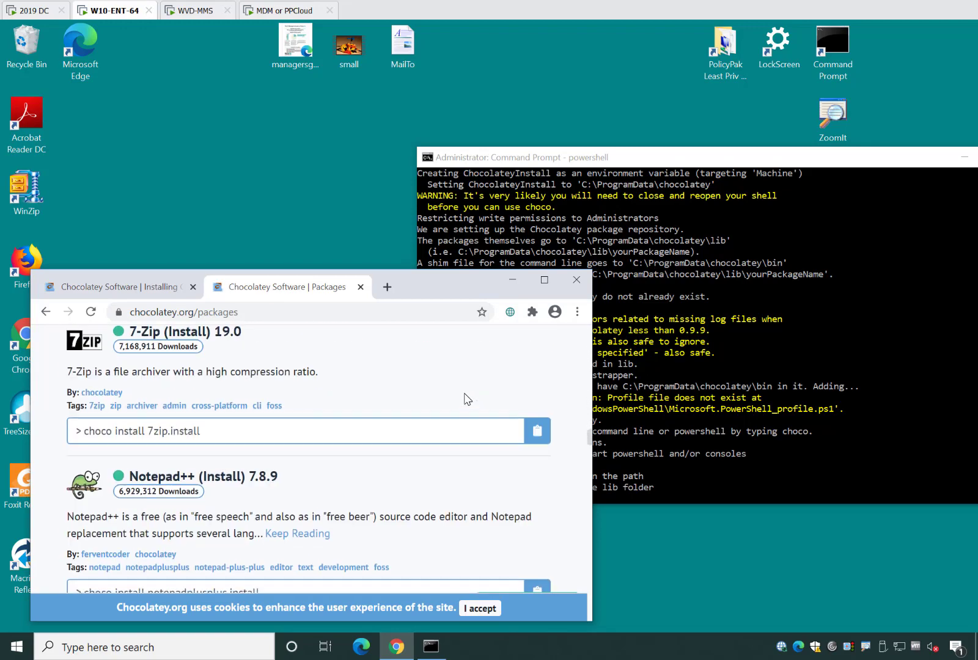
scroll(468, 399, "down", 4)
scroll(466, 398, "up", 5)
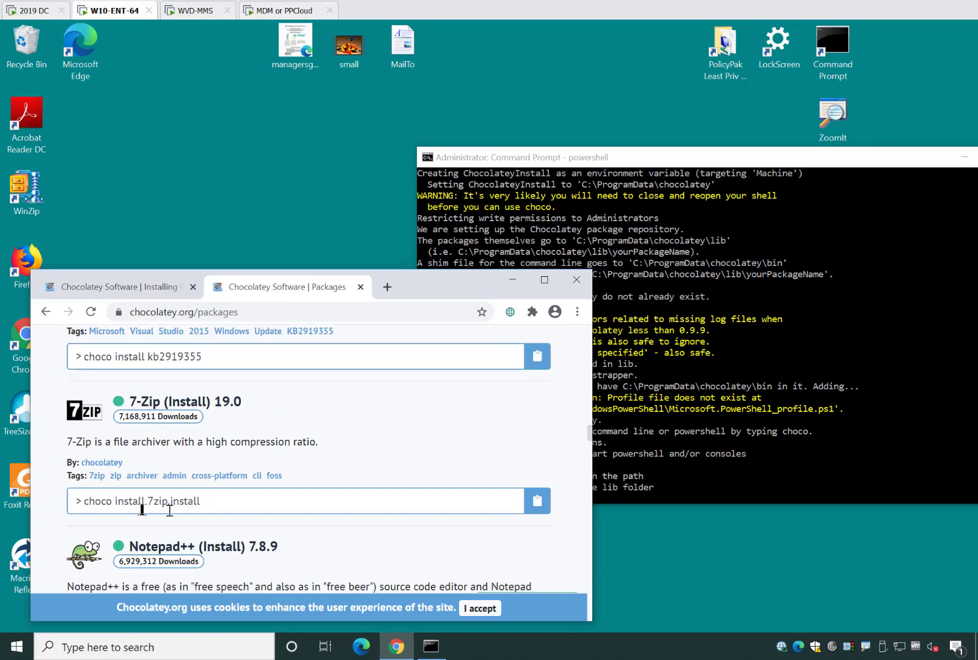
left_click(537, 502)
left_click(692, 480)
right_click(684, 378)
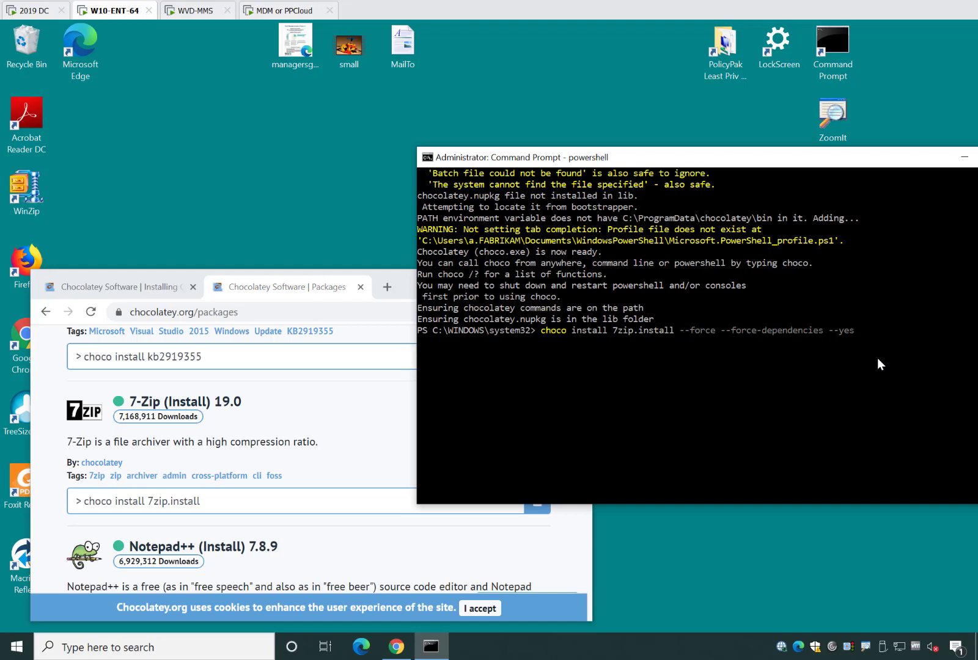
key("Return")
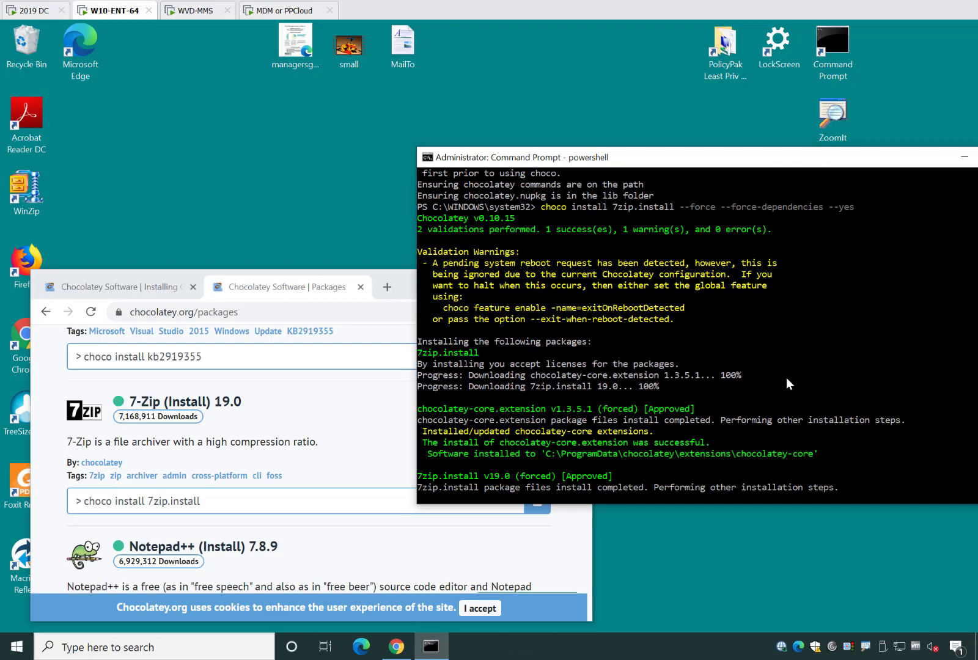
Open the newly installed 7-Zip application to check it, and close it again
left_click(19, 646)
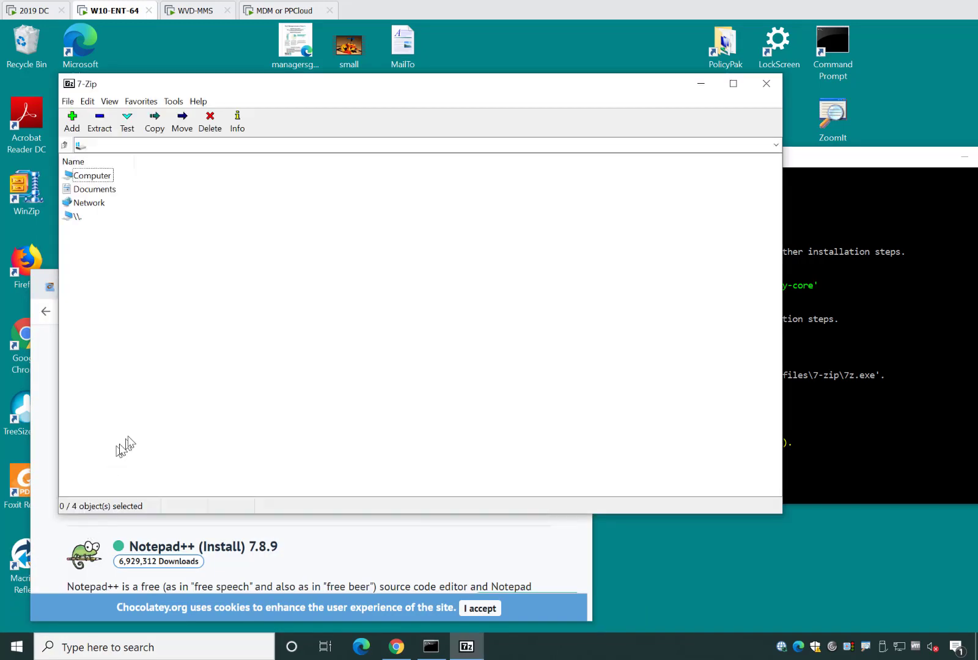
left_click(766, 84)
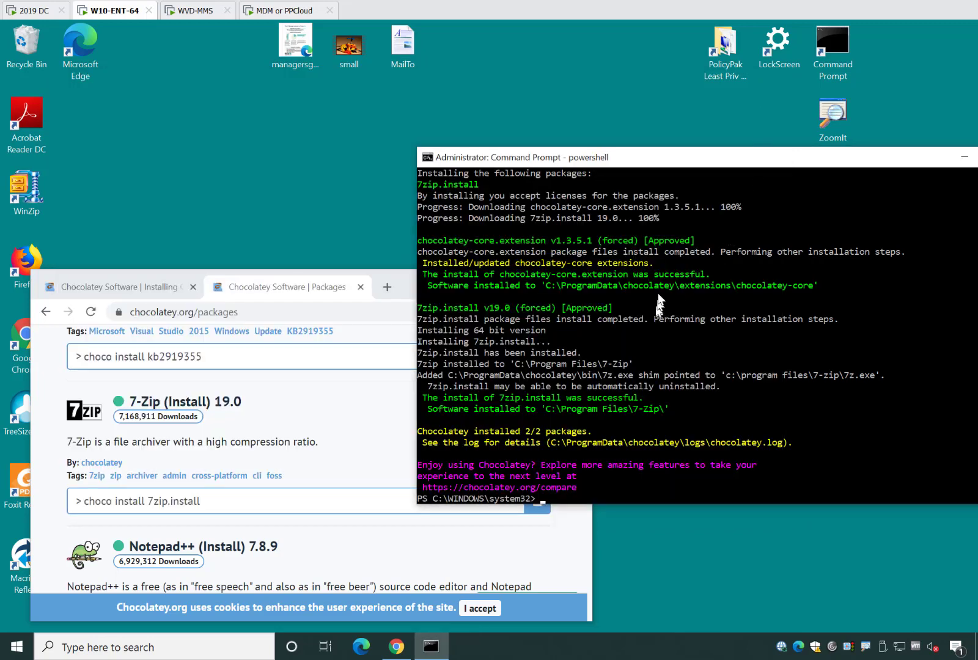
left_click_drag(652, 165, 442, 199)
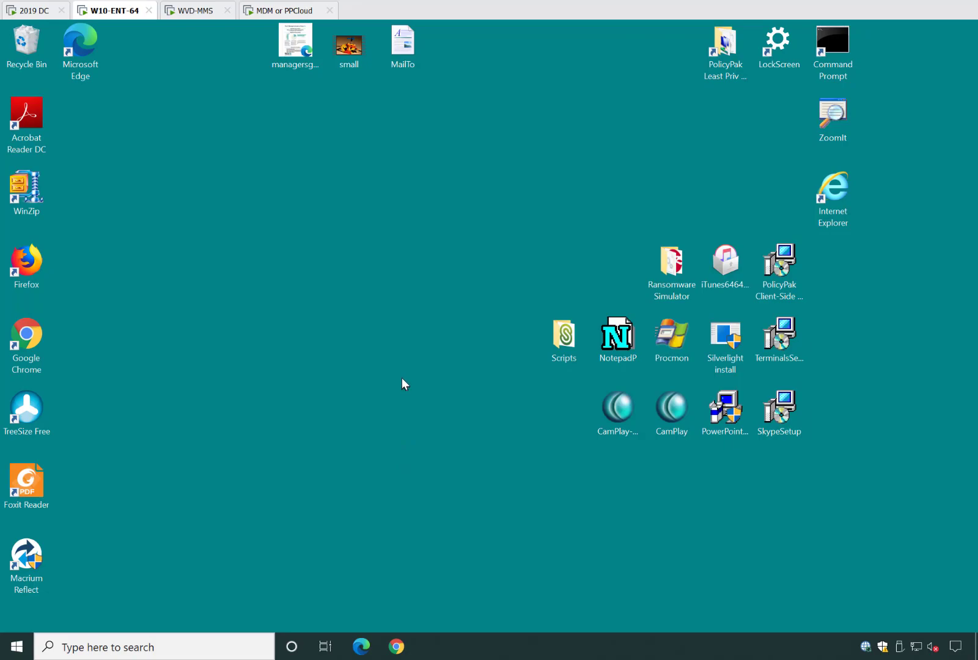
Switch to the 2019 DC machine, close its browser and minimize the open Group Policy editor to reach the management console
left_click(24, 11)
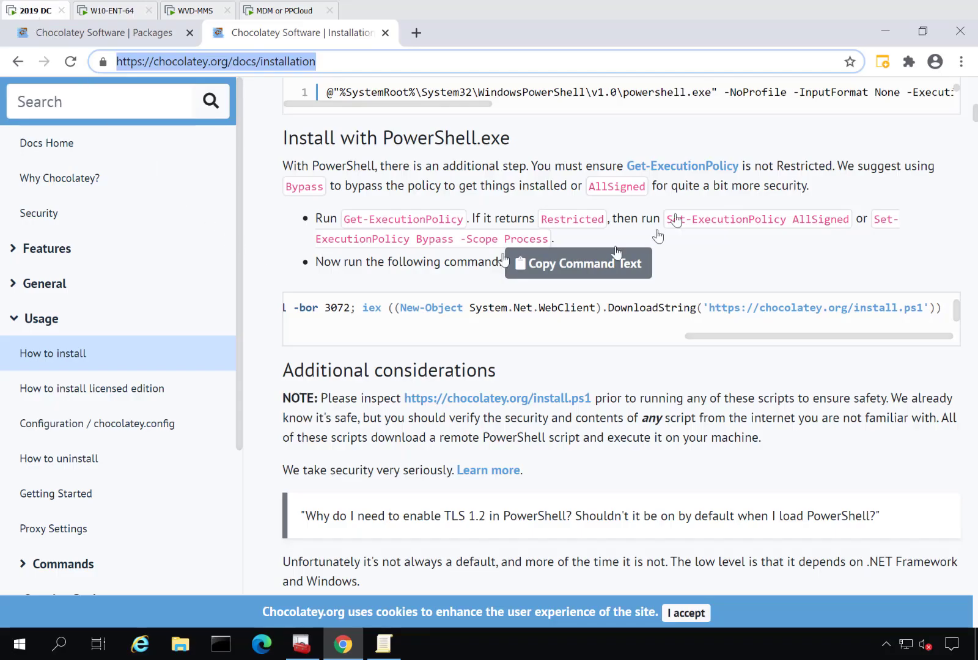
left_click(955, 31)
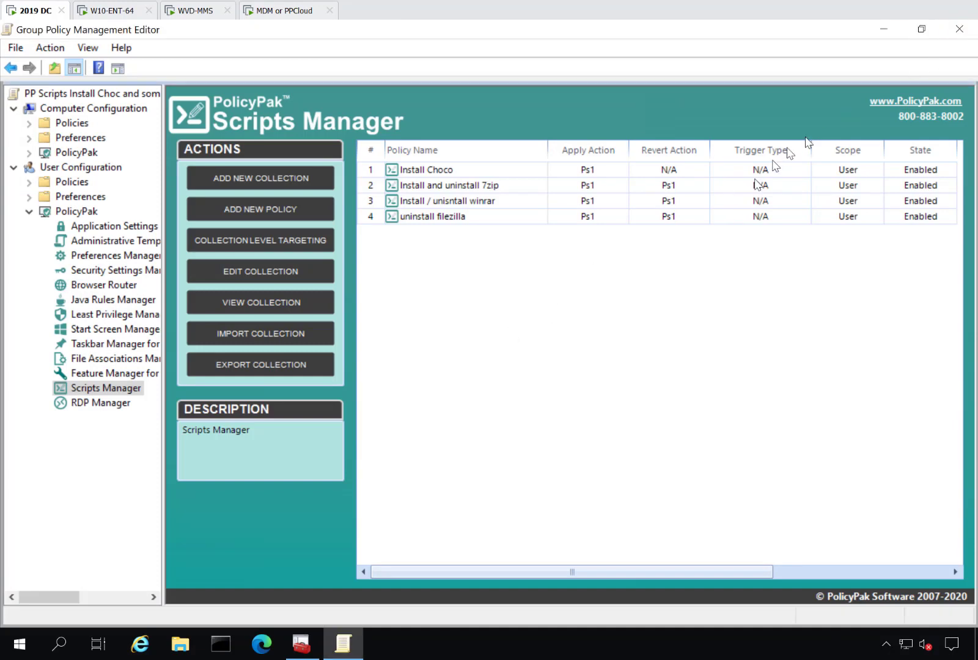
left_click(884, 29)
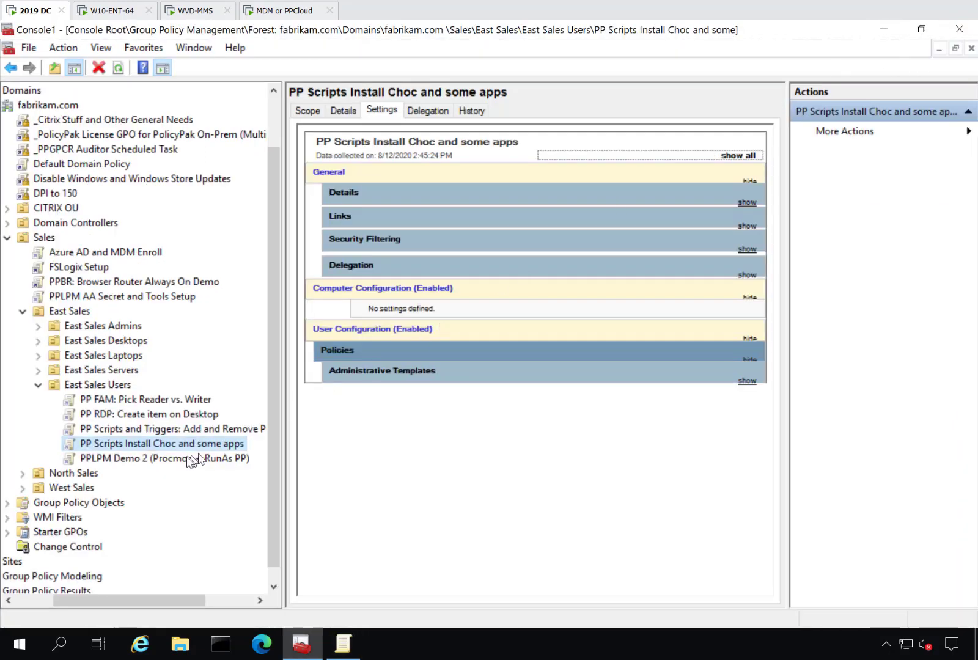
Create a GPO named "PP Choco Demo" linked to the East Sales Users organizational unit
right_click(93, 385)
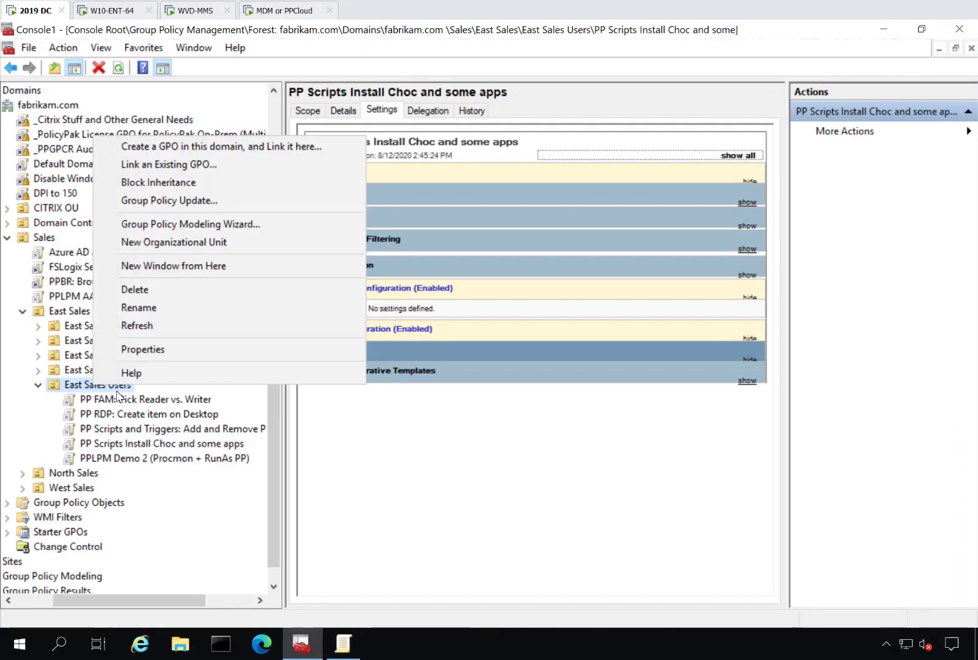
left_click(184, 147)
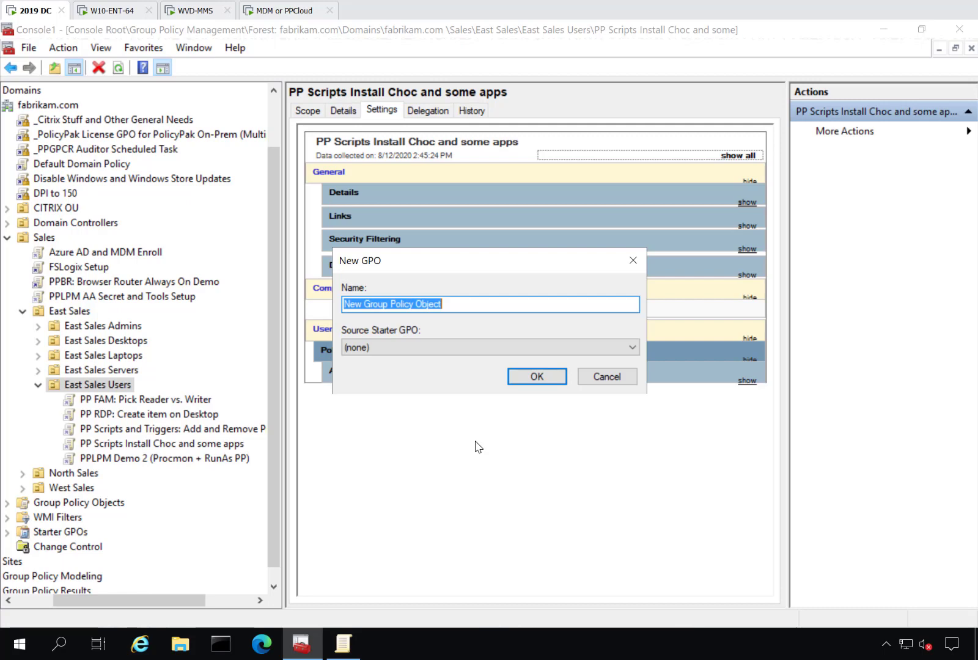
type("PP Choco ")
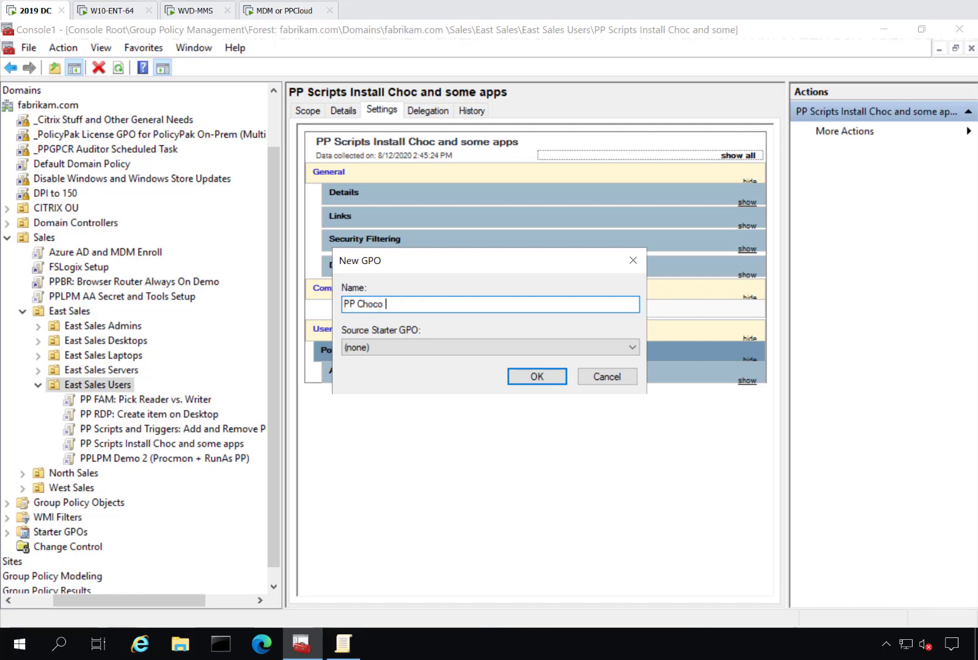
type("Demo")
key("Return")
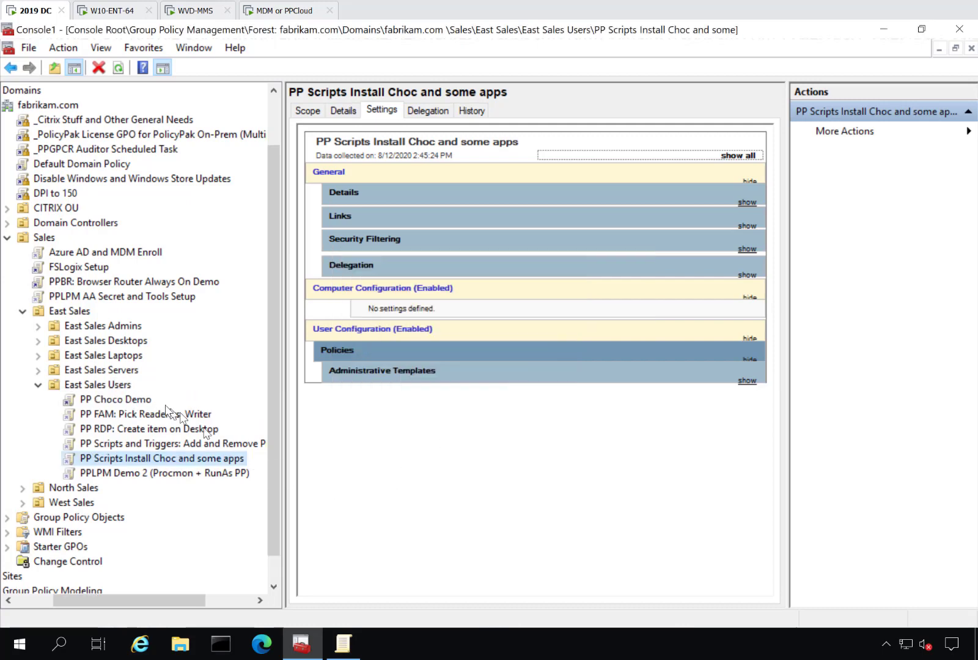
Open PP Choco Demo for editing in a maximized window, with PolicyPak under User Configuration expanded and the tree pane widened
right_click(129, 401)
left_click(142, 408)
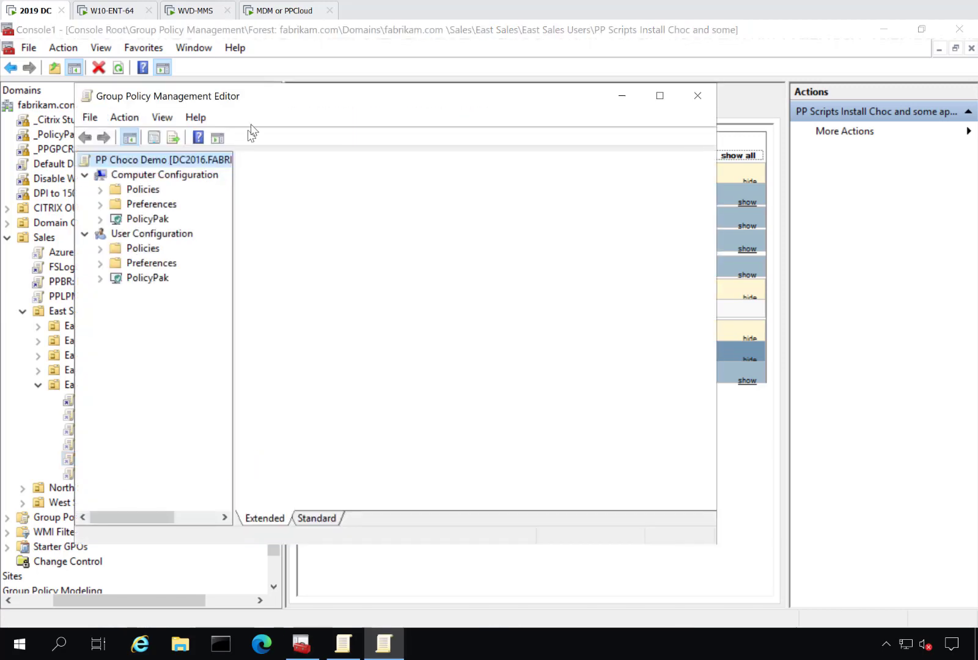
double_click(257, 96)
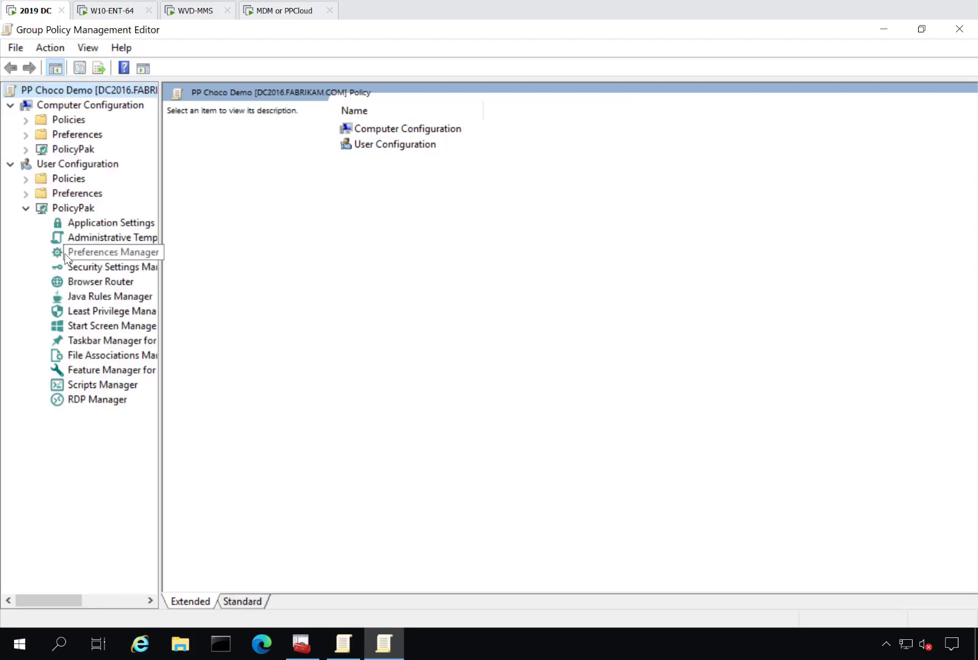
left_click_drag(160, 239, 206, 234)
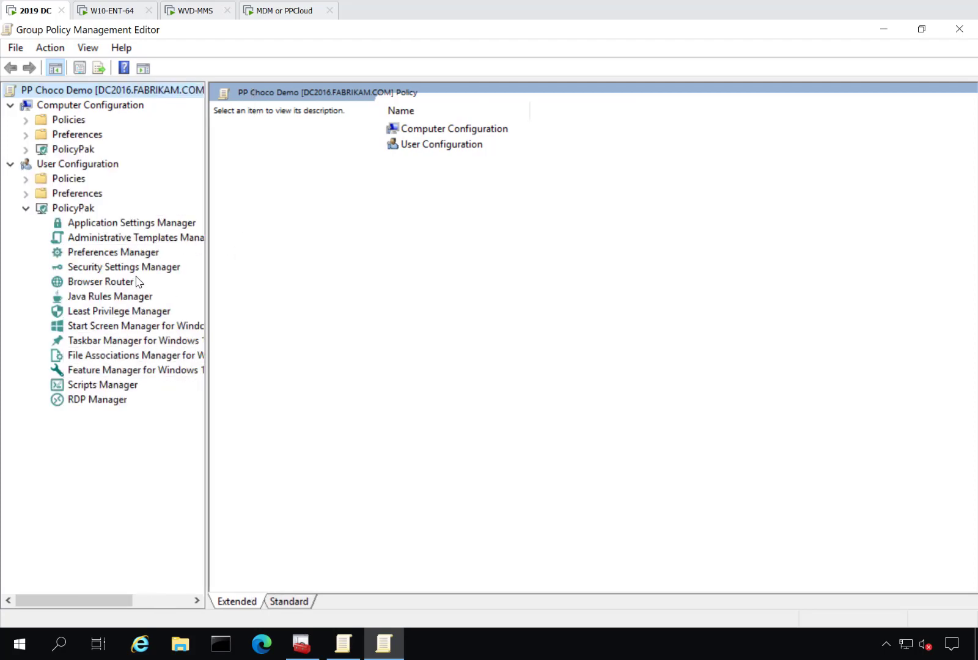
left_click(111, 387)
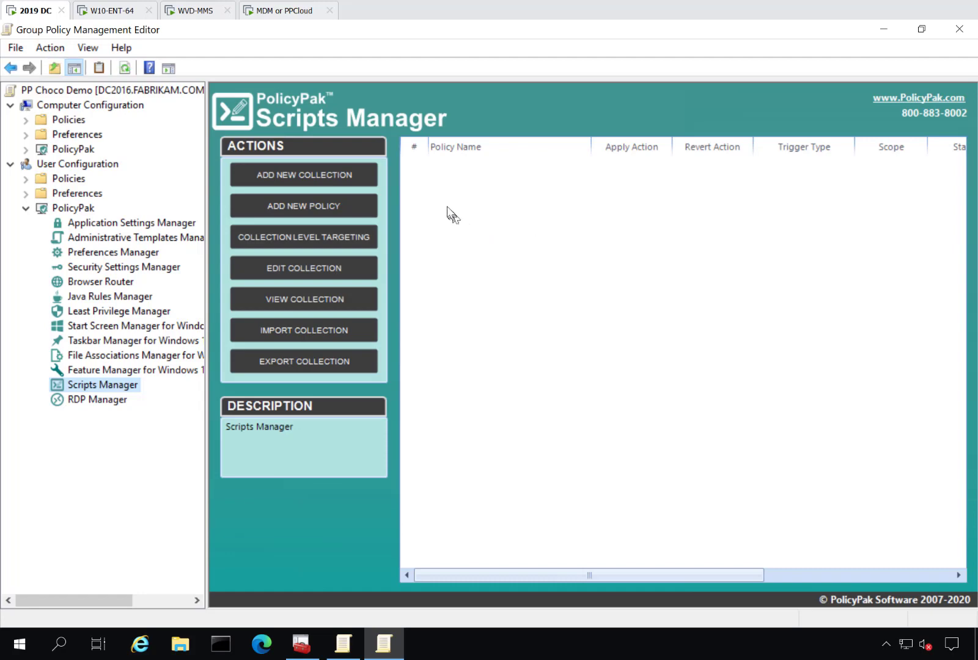
right_click(444, 204)
mouse_move(469, 214)
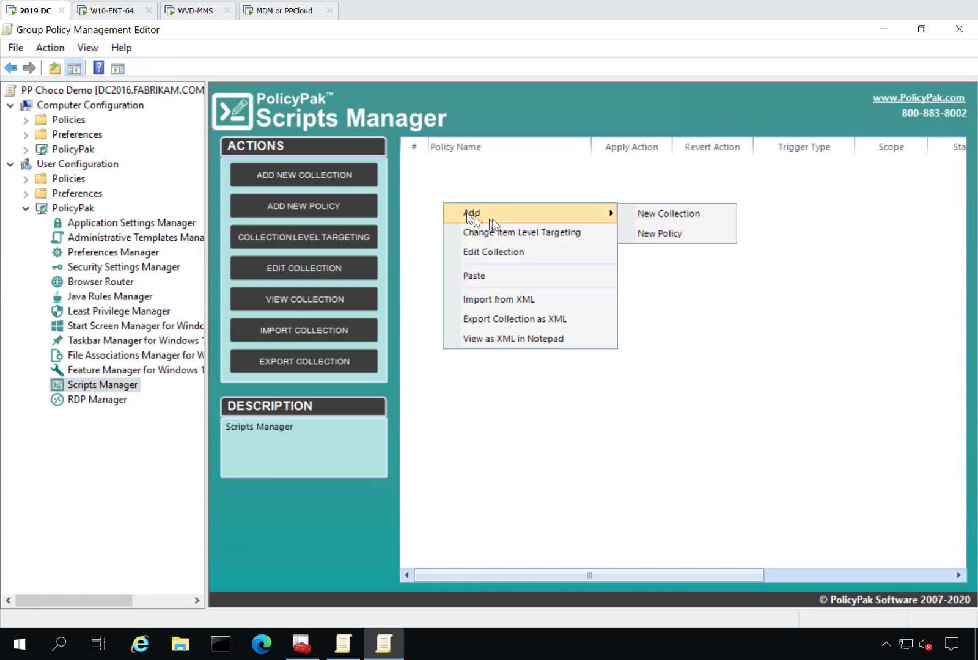
left_click(695, 236)
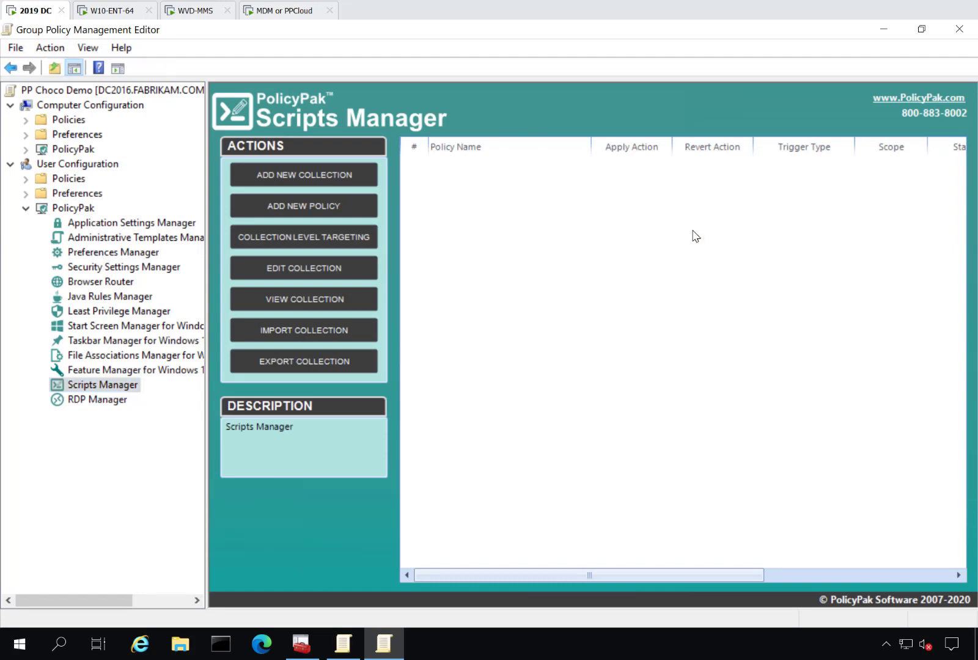
key("Return")
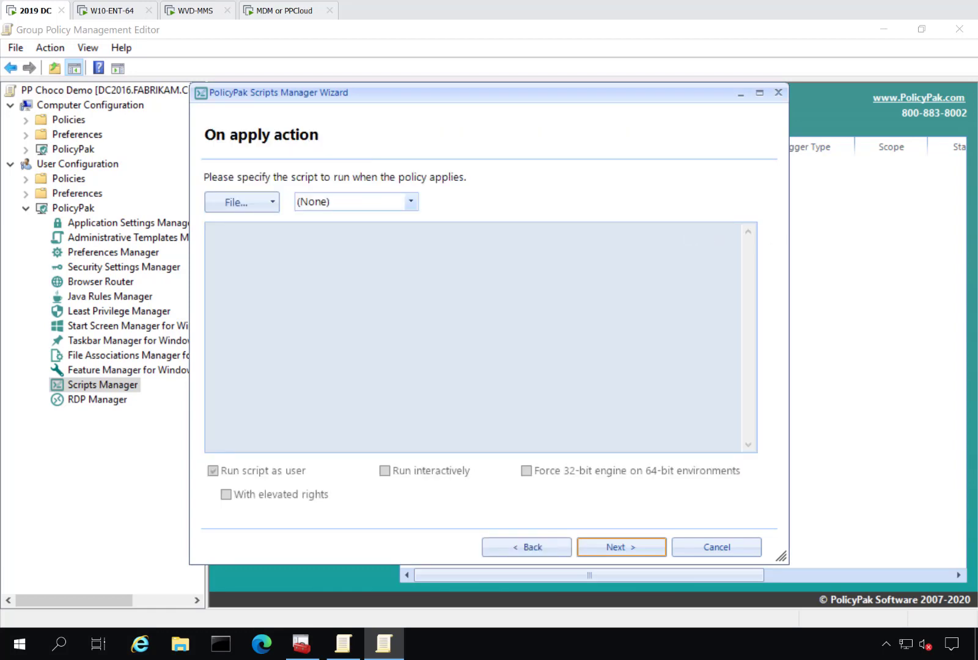
left_click(337, 206)
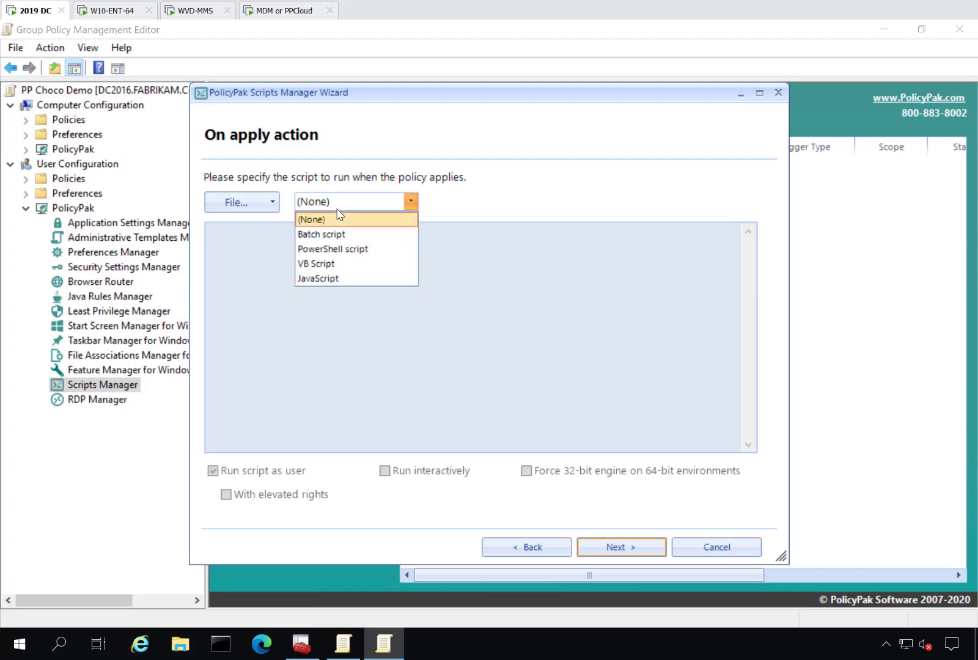
left_click(342, 250)
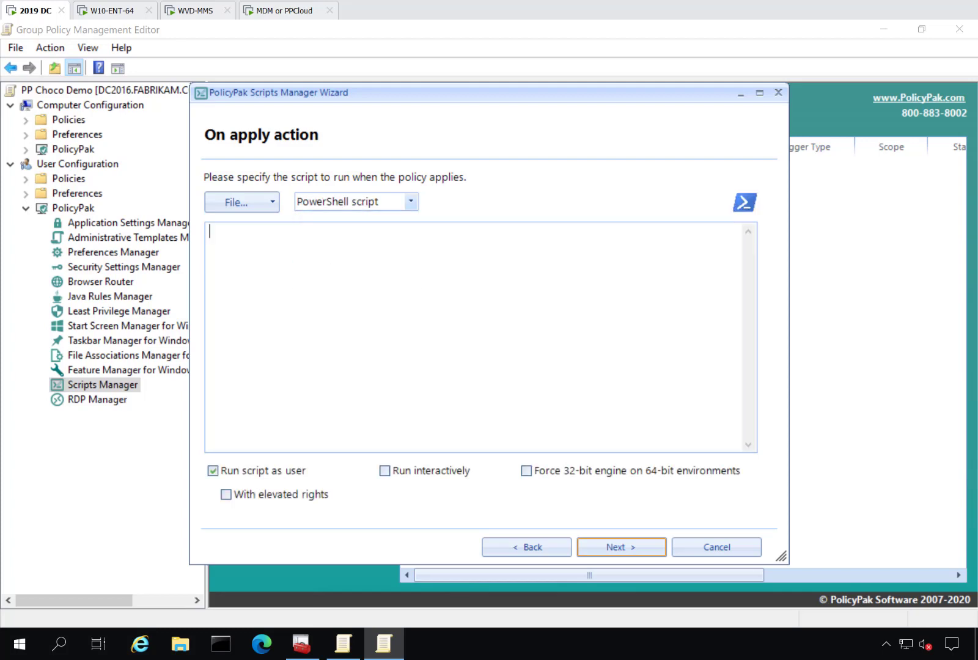
type("Set-ExecutionPolicy Bypass -Scope Process -Force; [System.Net.ServicePointManager]::SecurityProtocol = [System.Net.ServicePointManager]::SecurityProtocol -bor 3072; iex ((New-Object System.Net.WebClient).DownloadString('https://chocolatey.org/install.ps1'))")
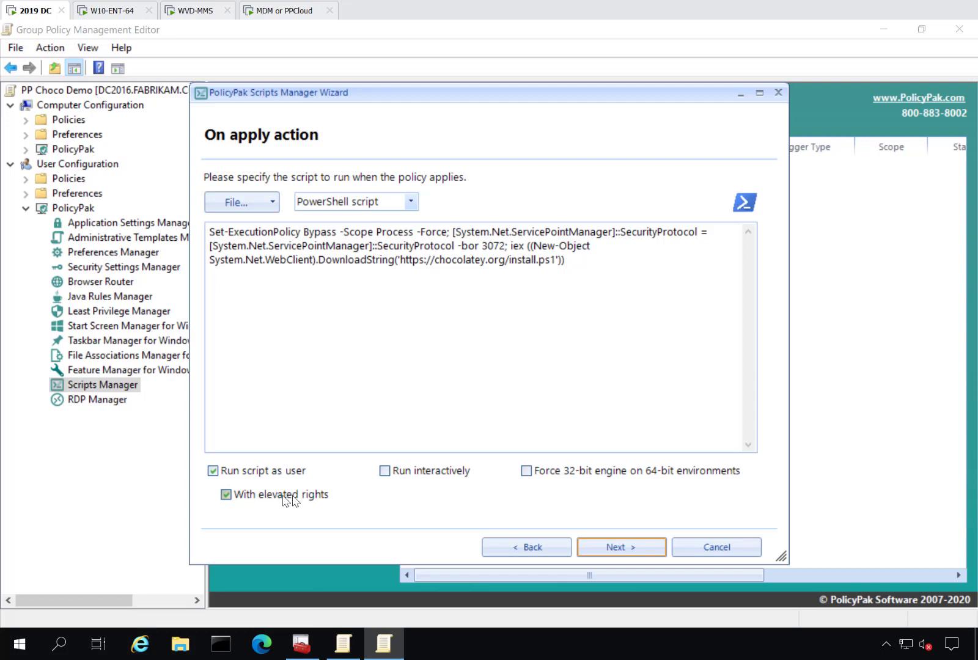
left_click(636, 554)
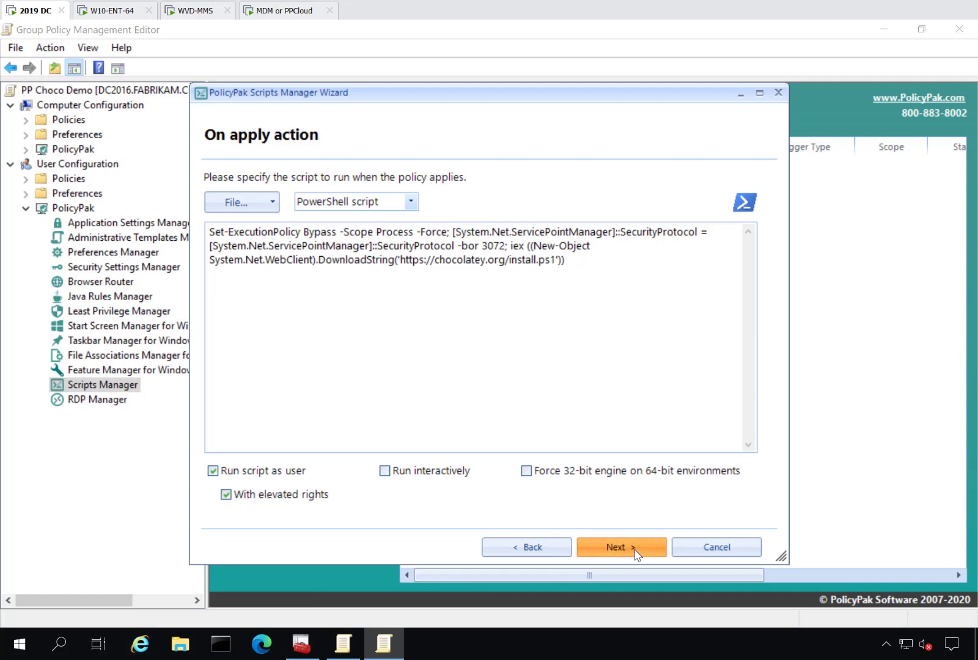
Leave the revert action empty, set the process mode to Once and finish the policy with the name "Install Choco Guts"
left_click(637, 554)
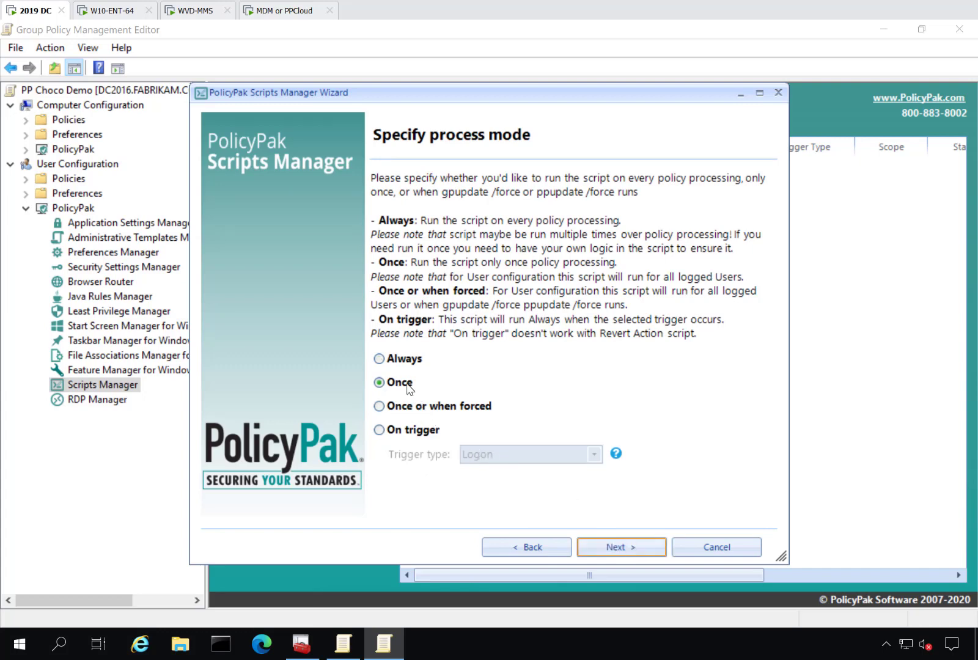
left_click(630, 549)
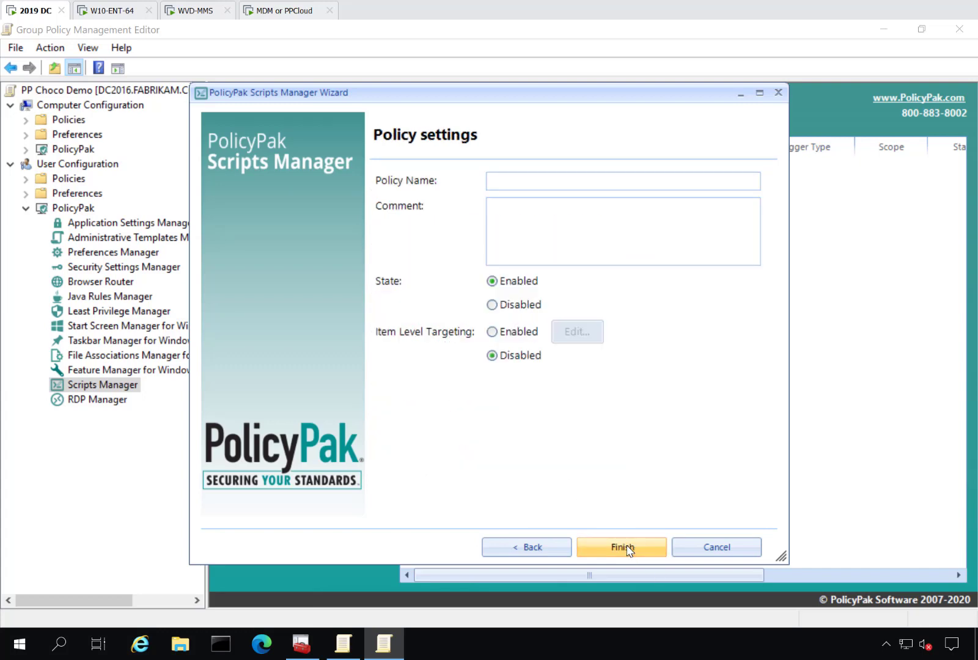
left_click(528, 178)
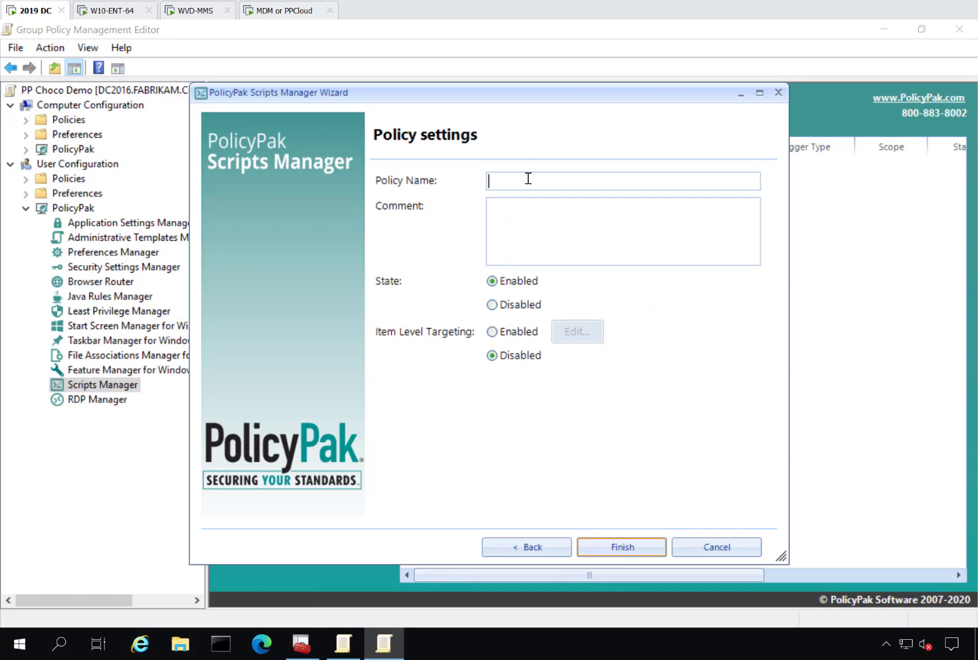
type("Install Choco Guts")
key("Return")
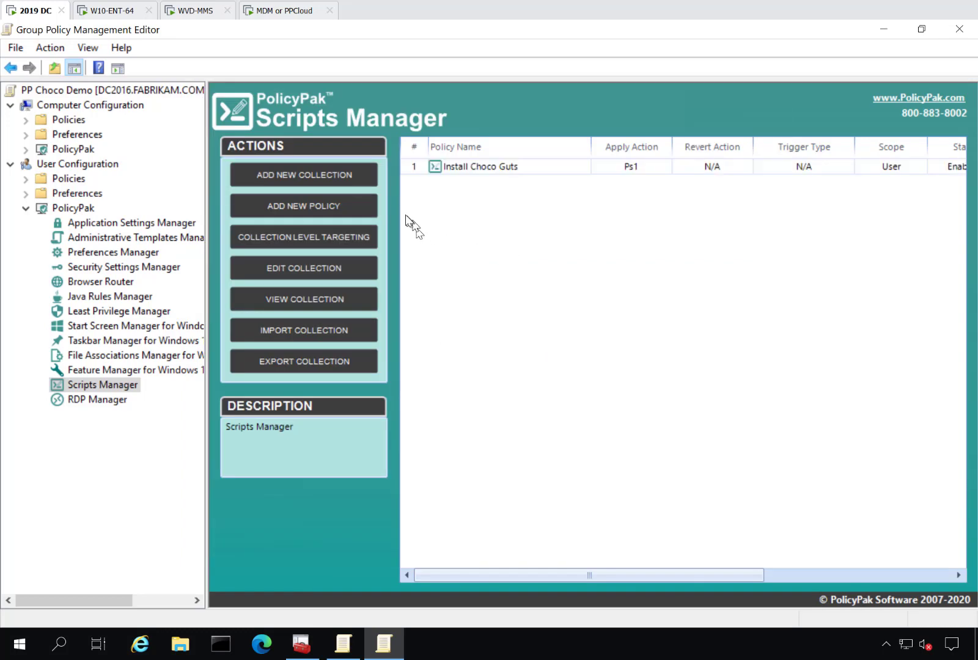
Add another policy with the PowerShell apply script "choco install 7zip.install --force --force-dependencies --yes", run as user with elevated rights
right_click(428, 211)
mouse_move(484, 219)
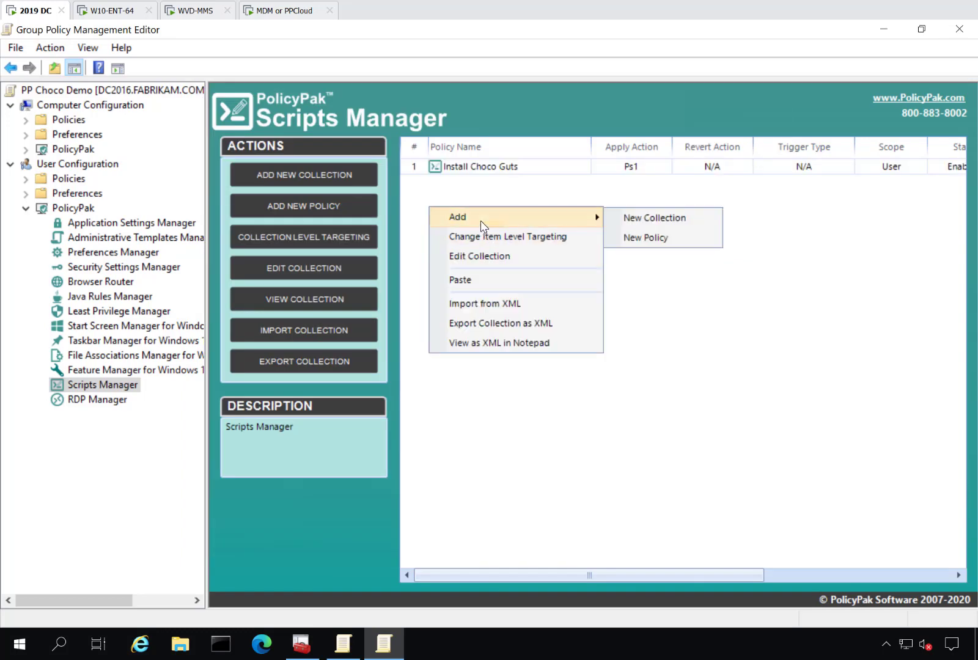
left_click(625, 239)
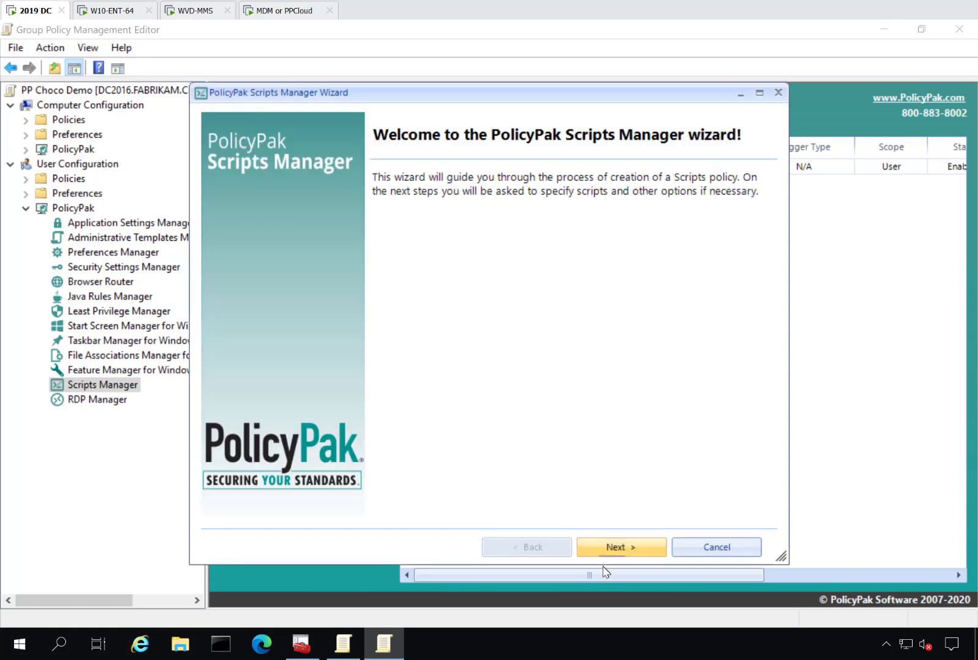
left_click(614, 545)
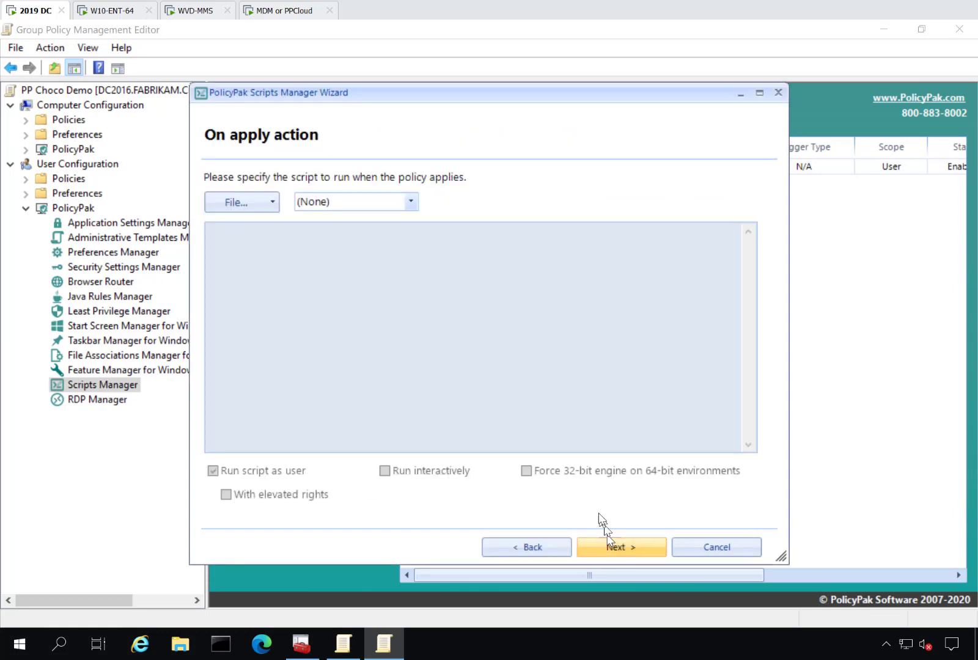
left_click(333, 205)
left_click(325, 248)
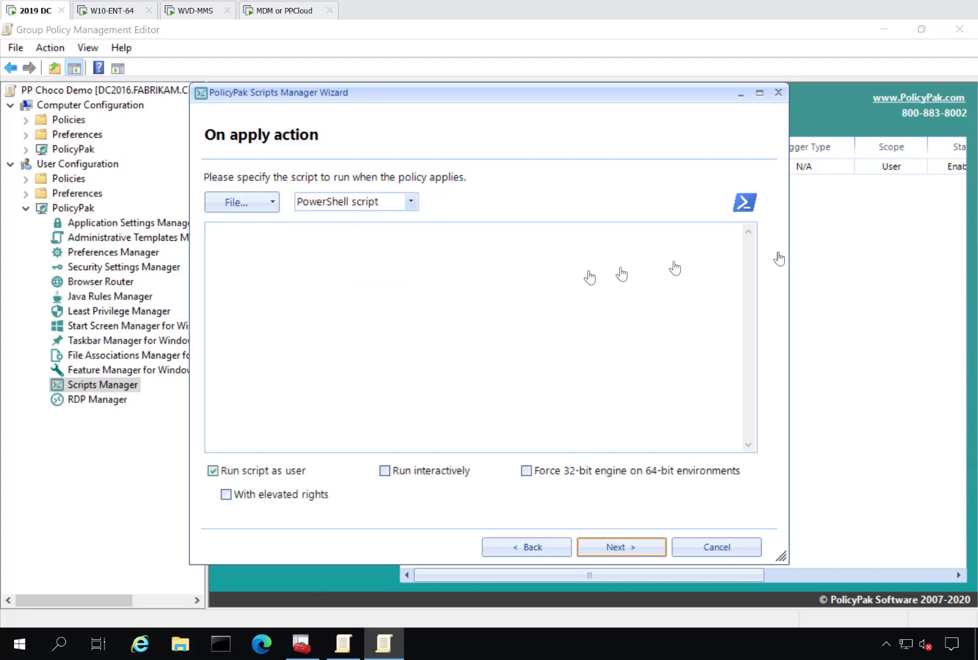
type("choco install 7zip.install --force --force-dependencies --yes")
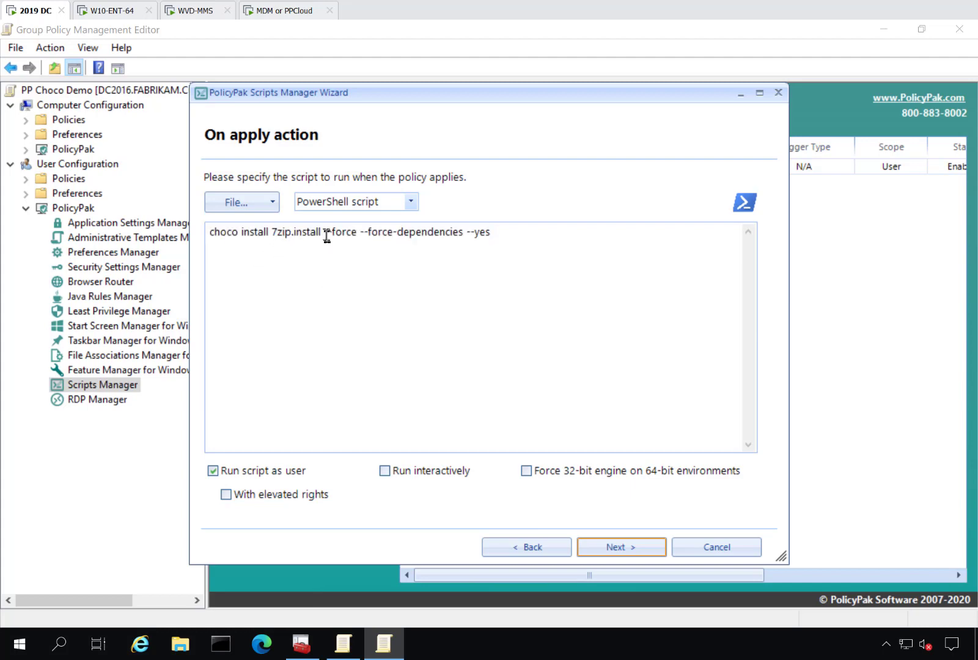
left_click_drag(324, 235, 364, 232)
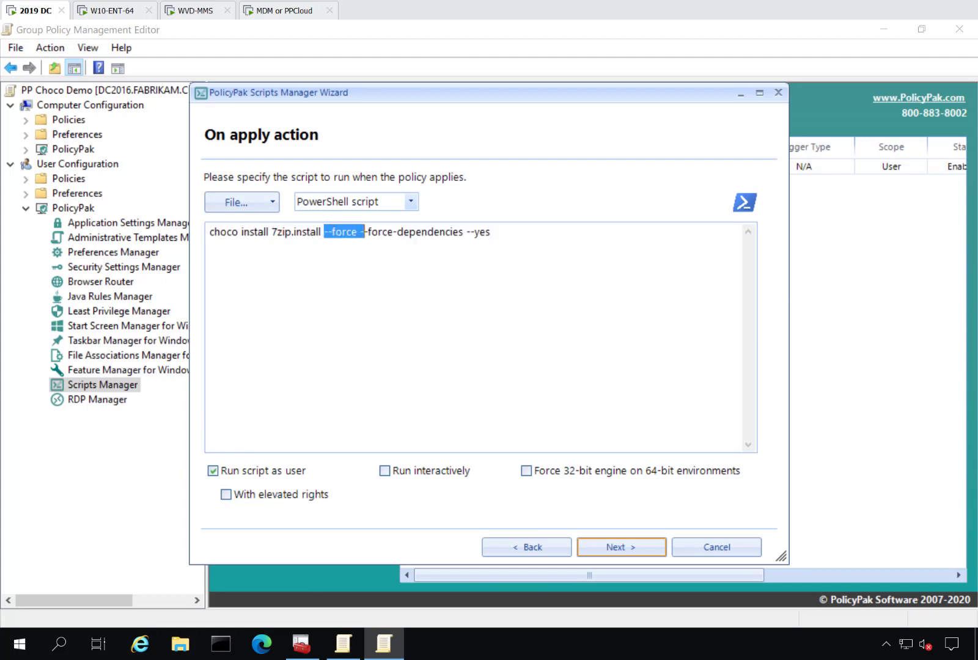
left_click(367, 233)
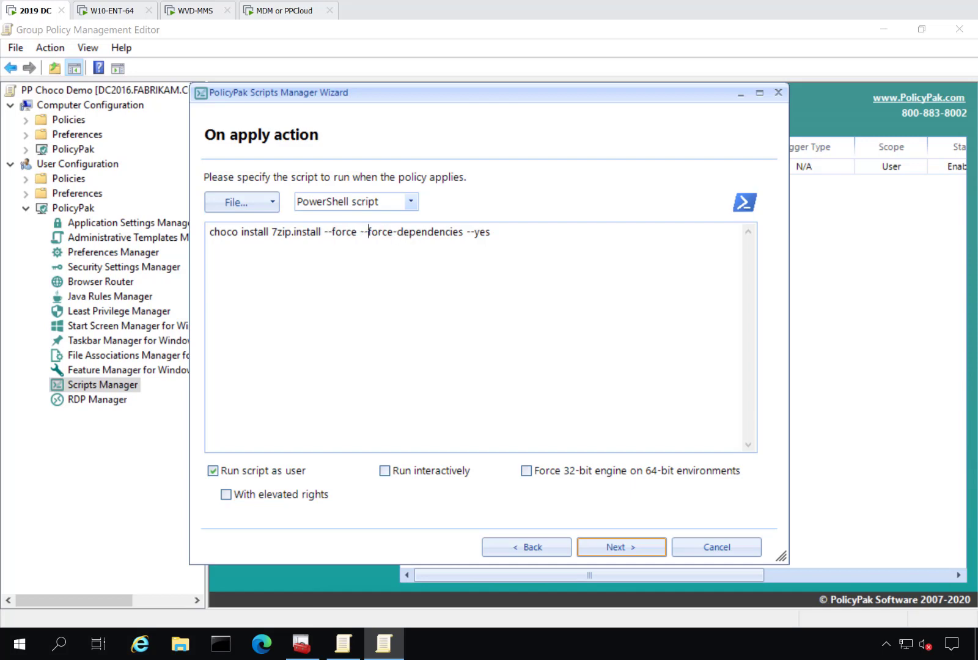
left_click(252, 497)
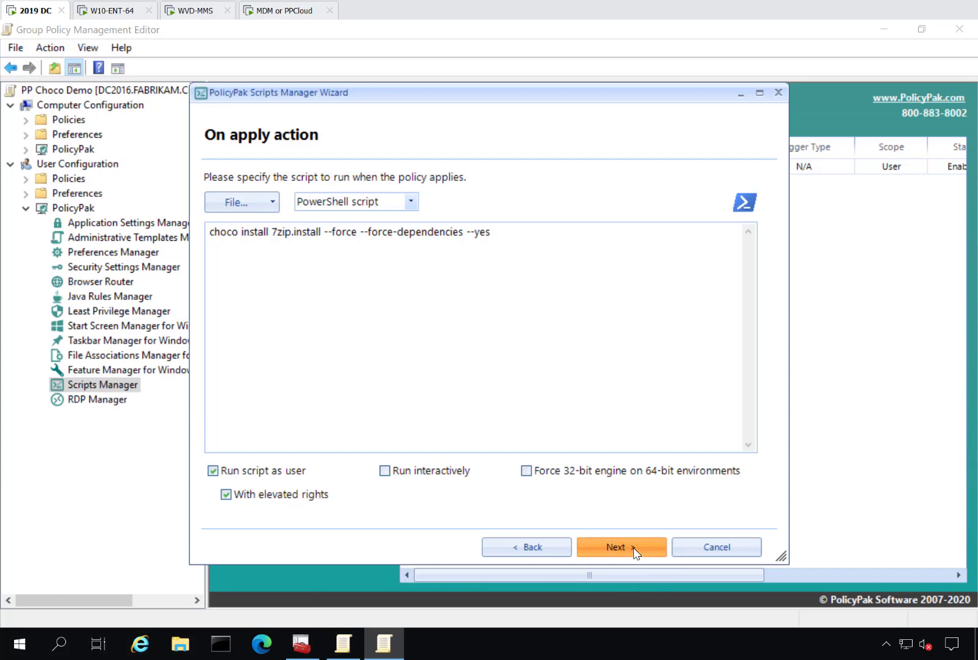
left_click(618, 547)
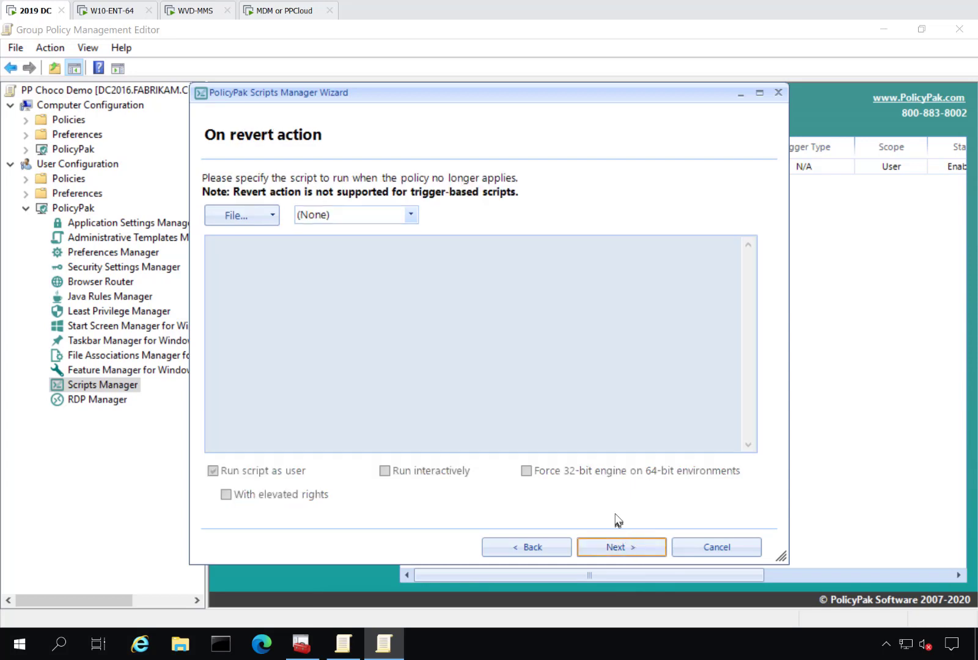
Set the 7-Zip policy's revert action to the PowerShell script "choco uninstall 7zip.install --yes" with elevated rights
left_click(327, 220)
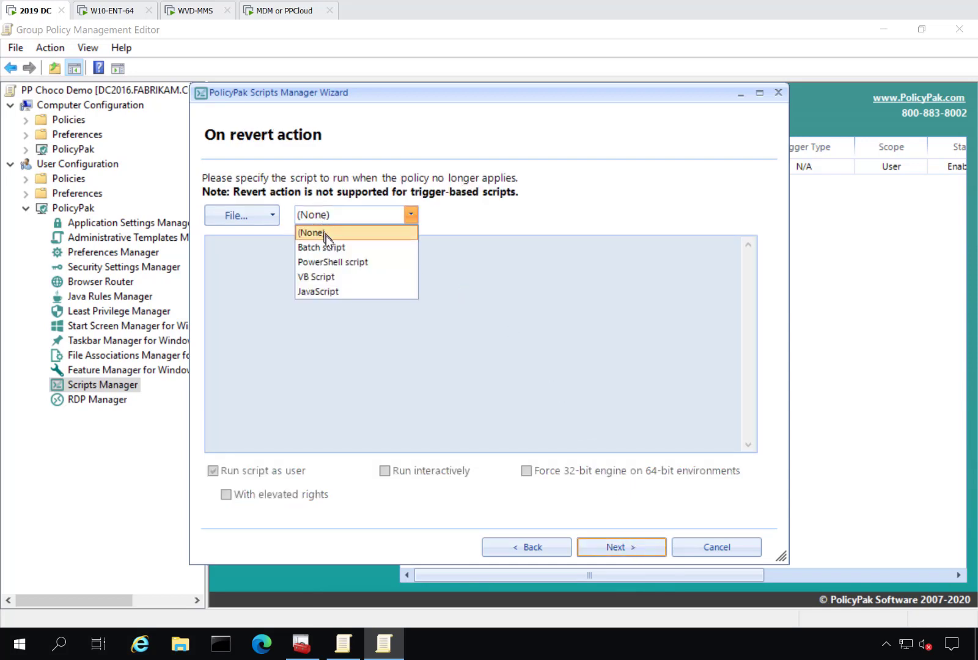
left_click(326, 262)
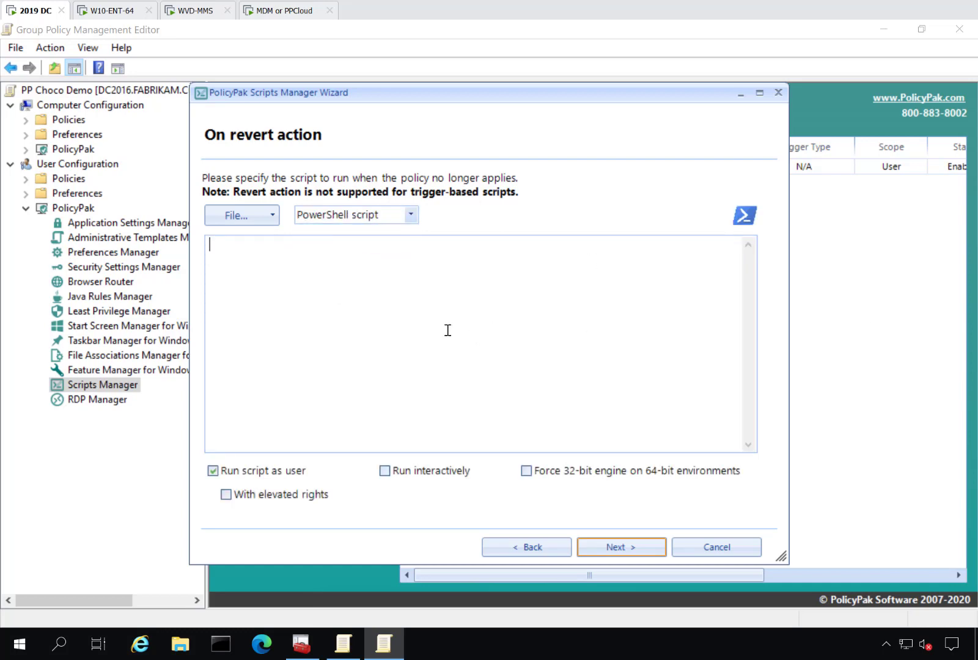
type("choco uninstall 7zip.install --yes")
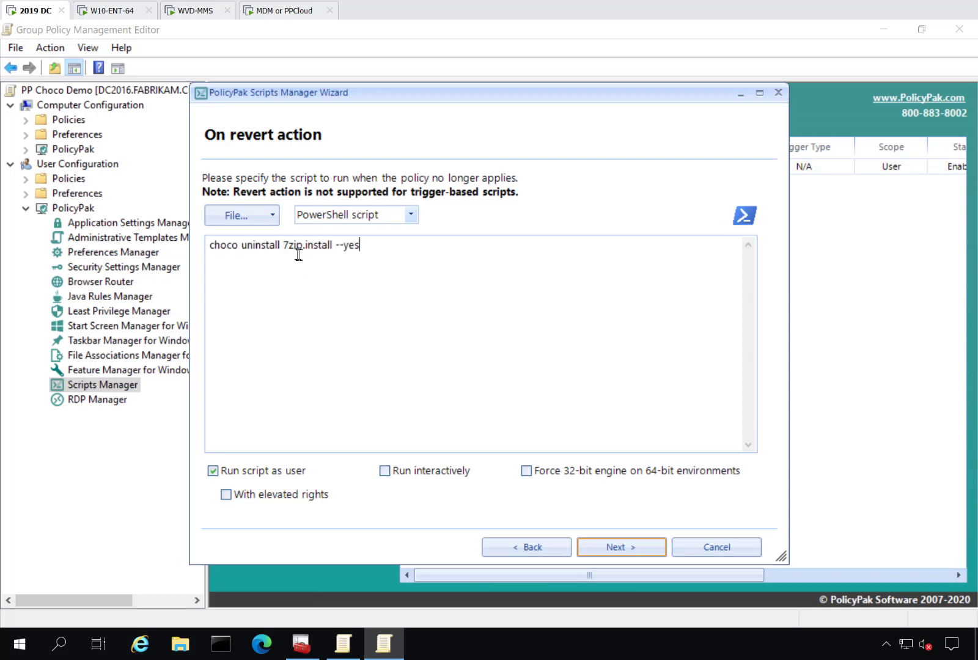
left_click(271, 495)
left_click(589, 549)
Set the 7-Zip policy to run once and finish it with the name "7Zip install and uninstall"
left_click(396, 385)
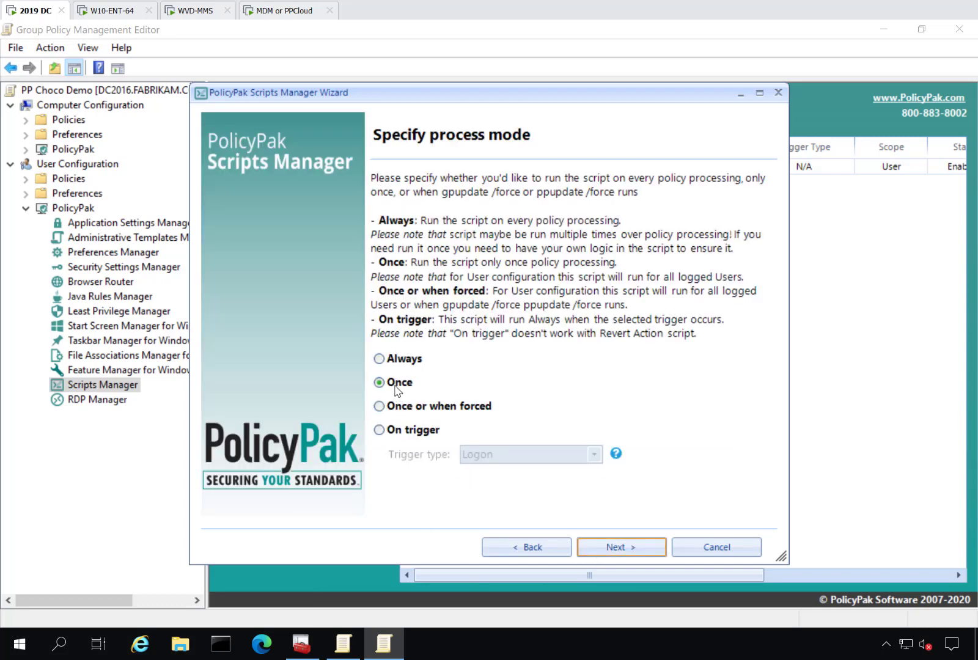
left_click(623, 548)
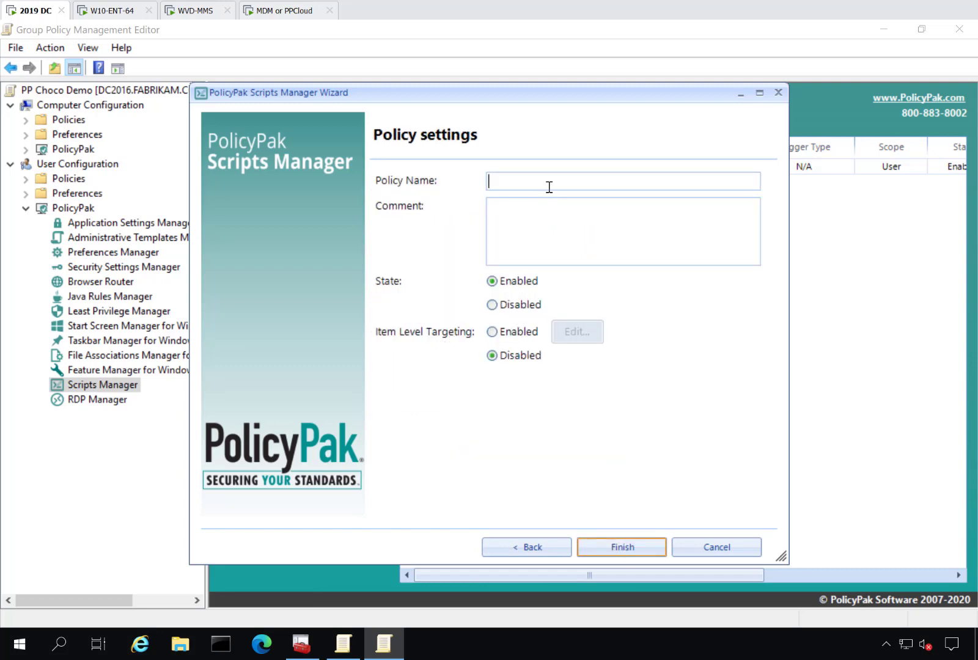
type("7Zip install and uninstall")
key("Return")
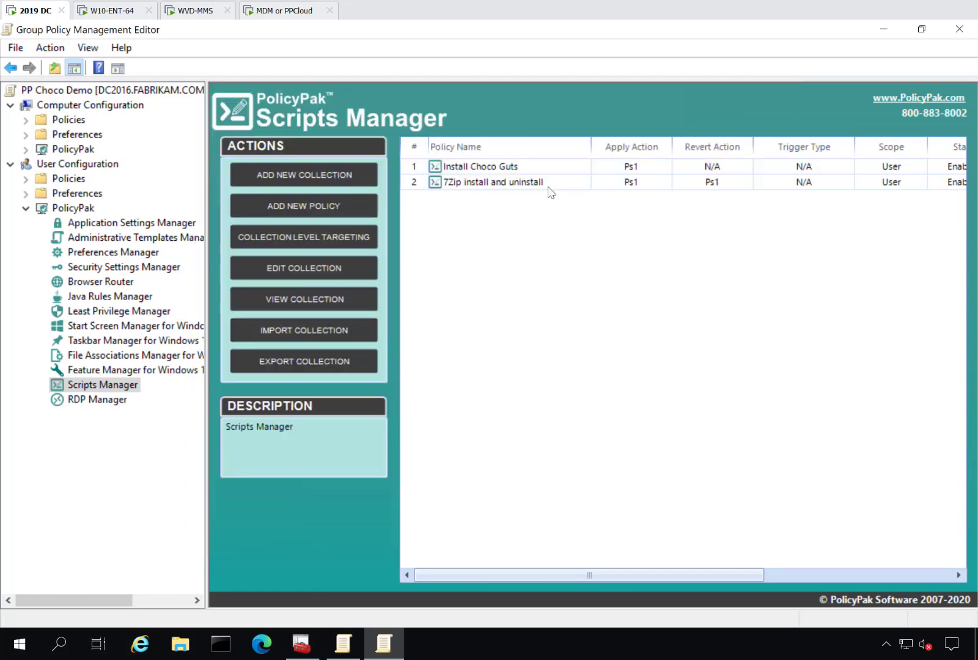
Add a third policy with the PowerShell apply script "choco install filezilla --force --force-dependencies --yes", run as user with elevated rights
right_click(469, 224)
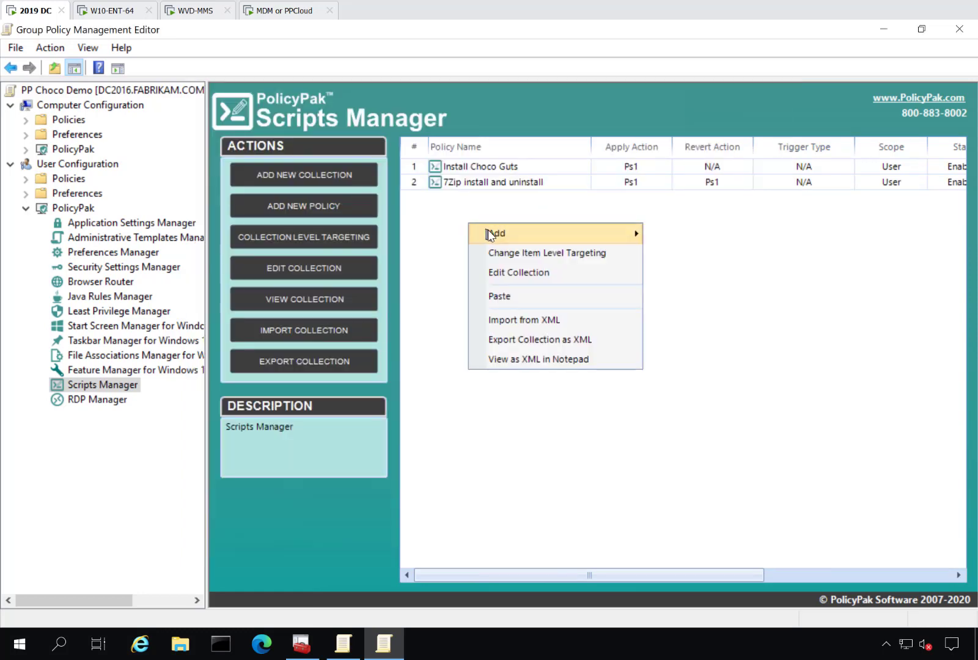
mouse_move(489, 235)
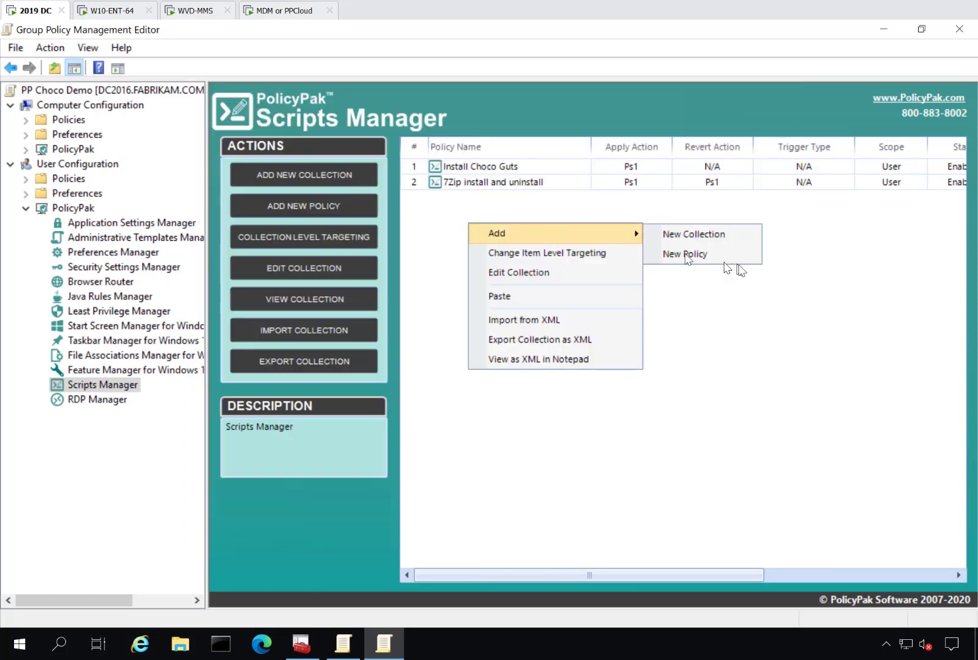
left_click(725, 255)
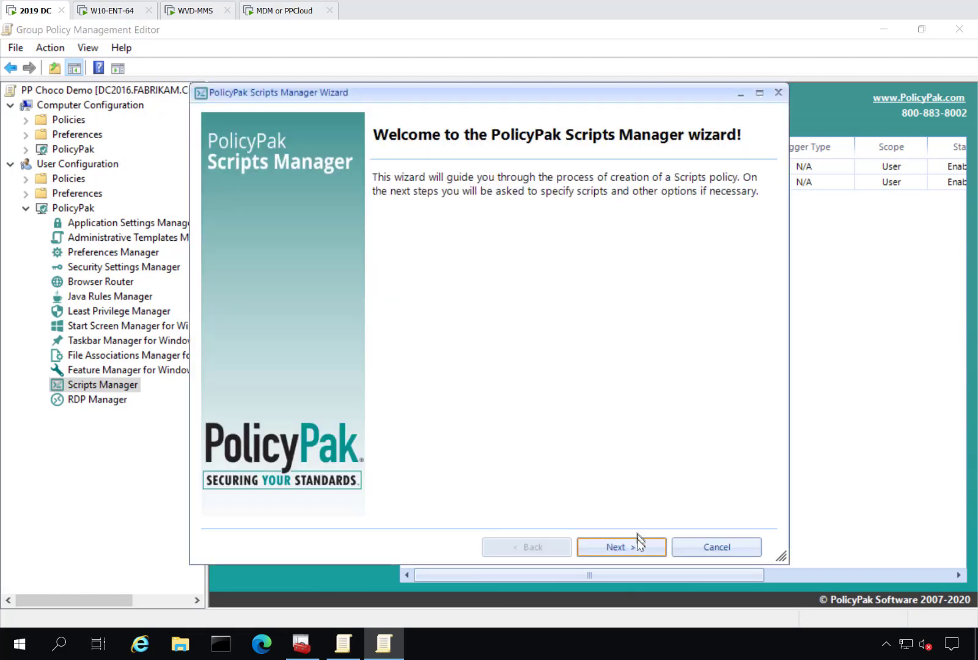
left_click(634, 549)
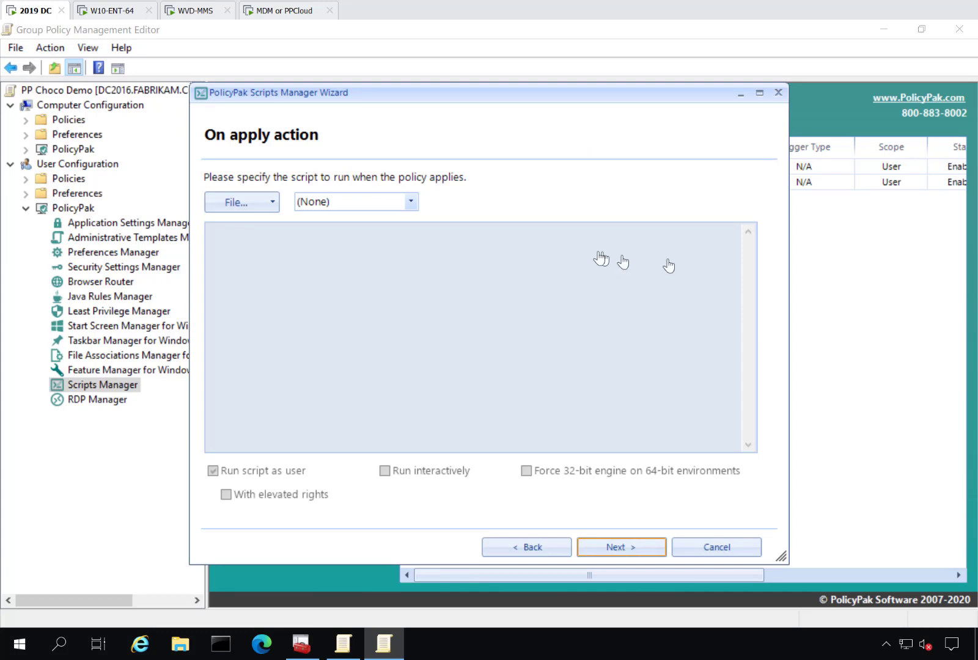
left_click(324, 208)
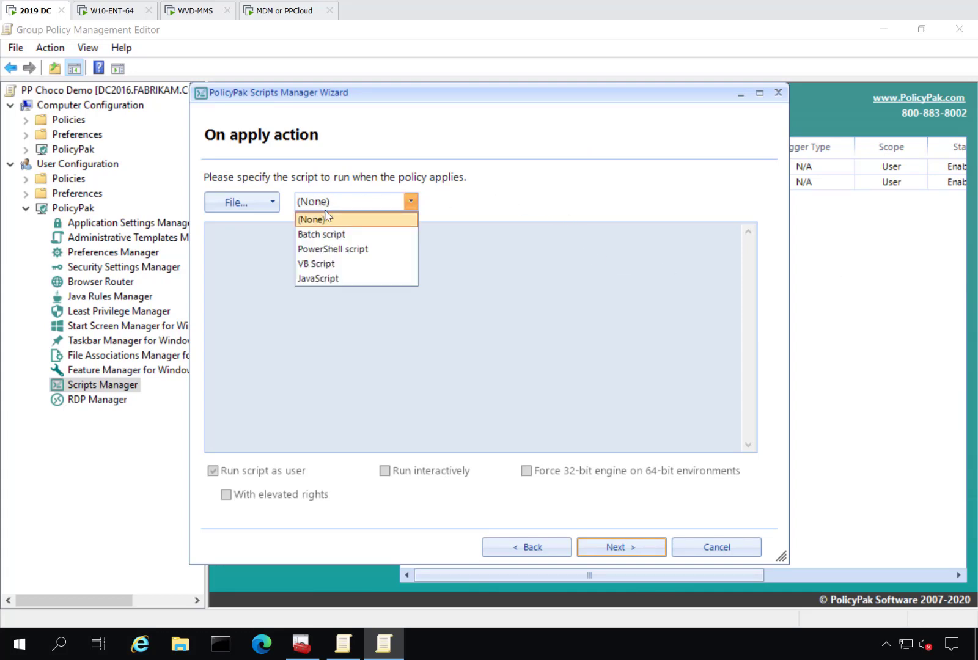
left_click(324, 249)
type("choco uninstall filezilla --yes")
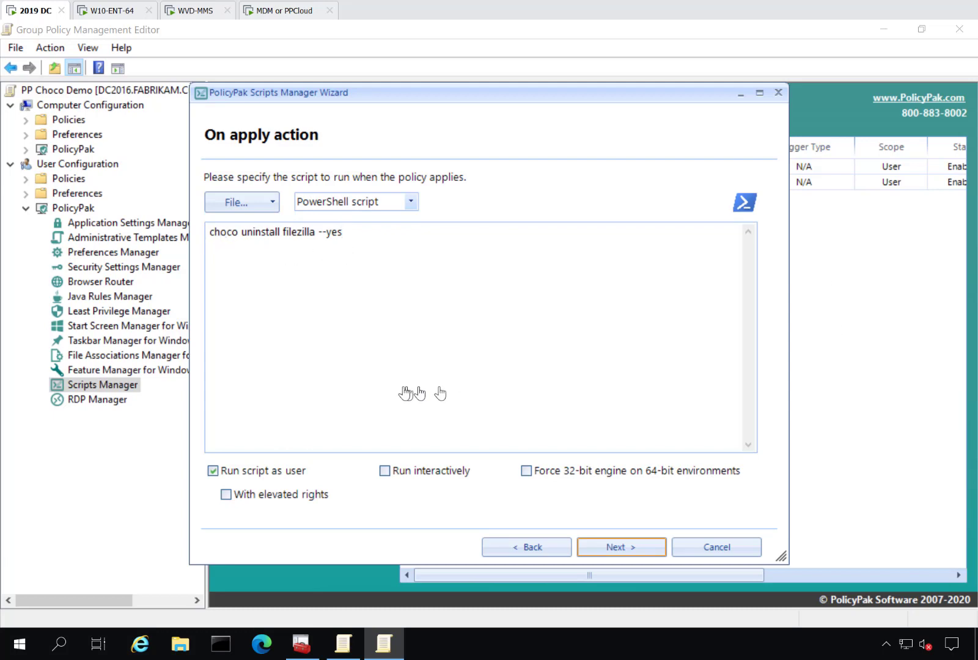
key("ctrl+a")
type("choco install filezilla --force --force-dependencies --yes")
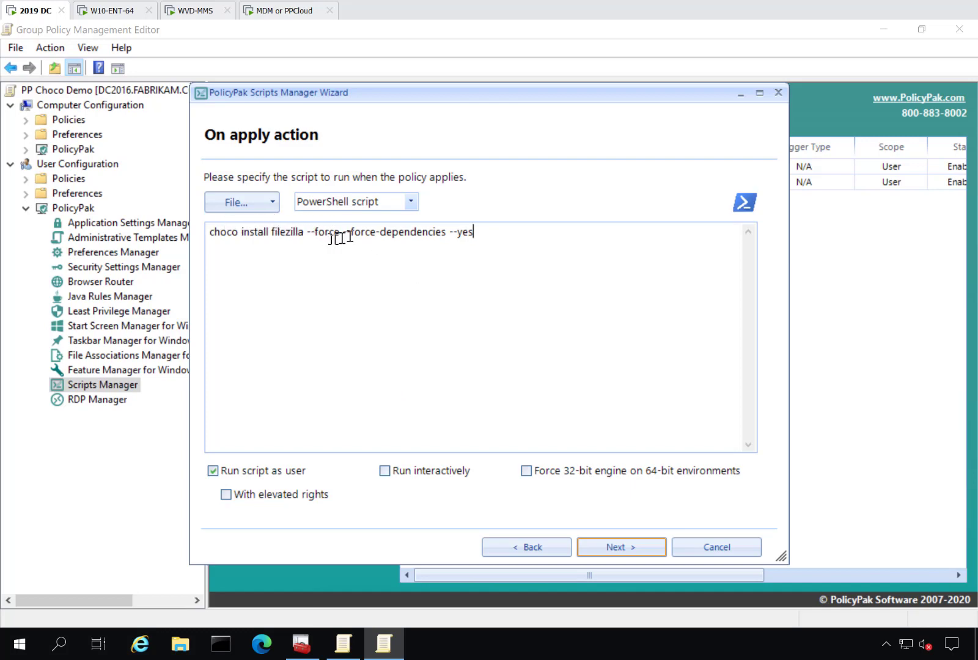
left_click(256, 500)
key("Return")
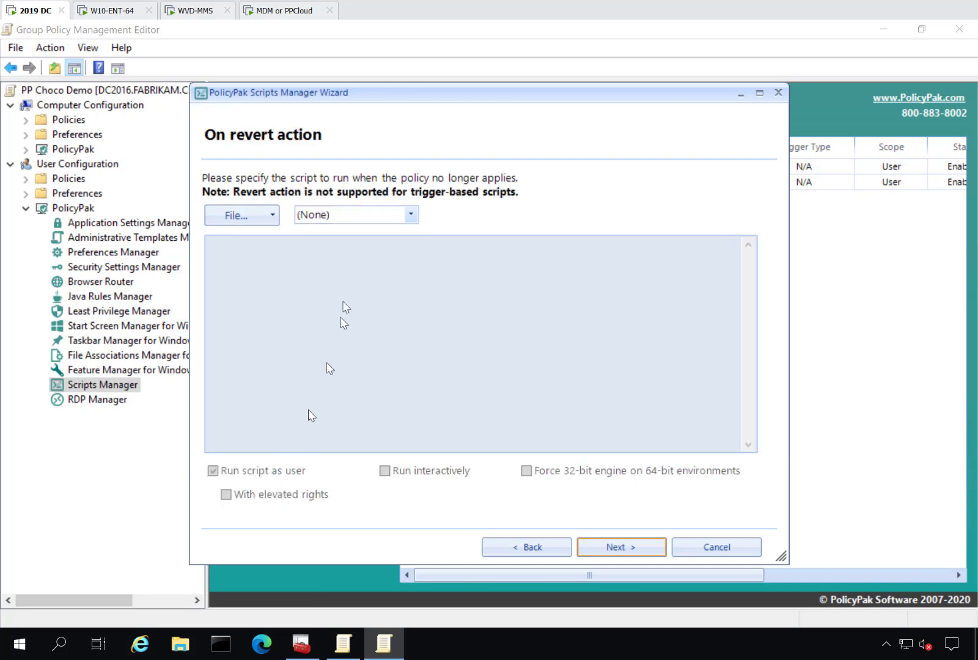
Set the FileZilla policy's revert action to the PowerShell script "choco uninstall filezilla --yes" with elevated rights
left_click(367, 216)
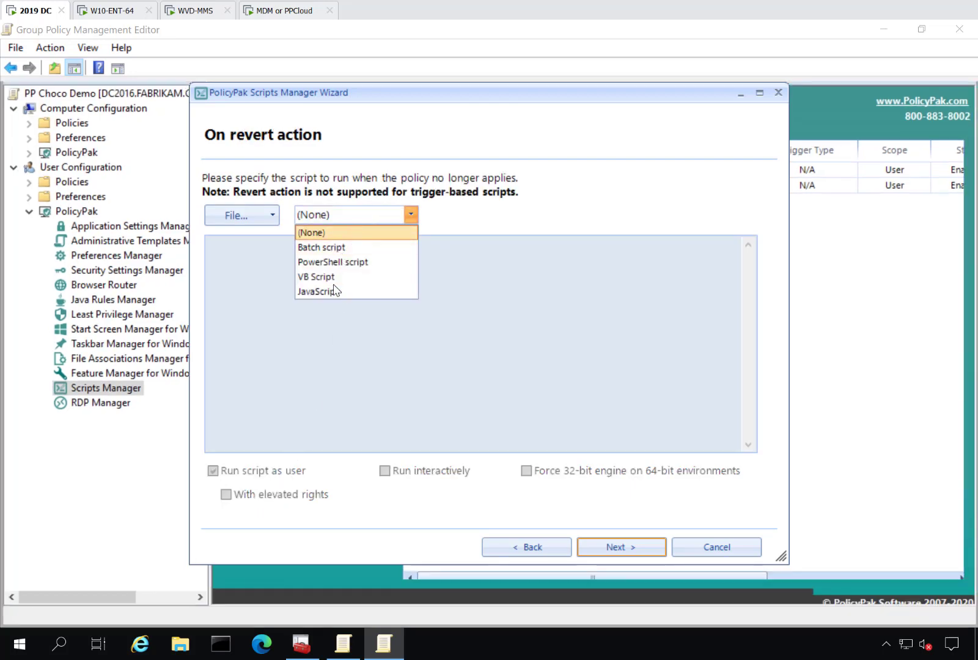
left_click(342, 262)
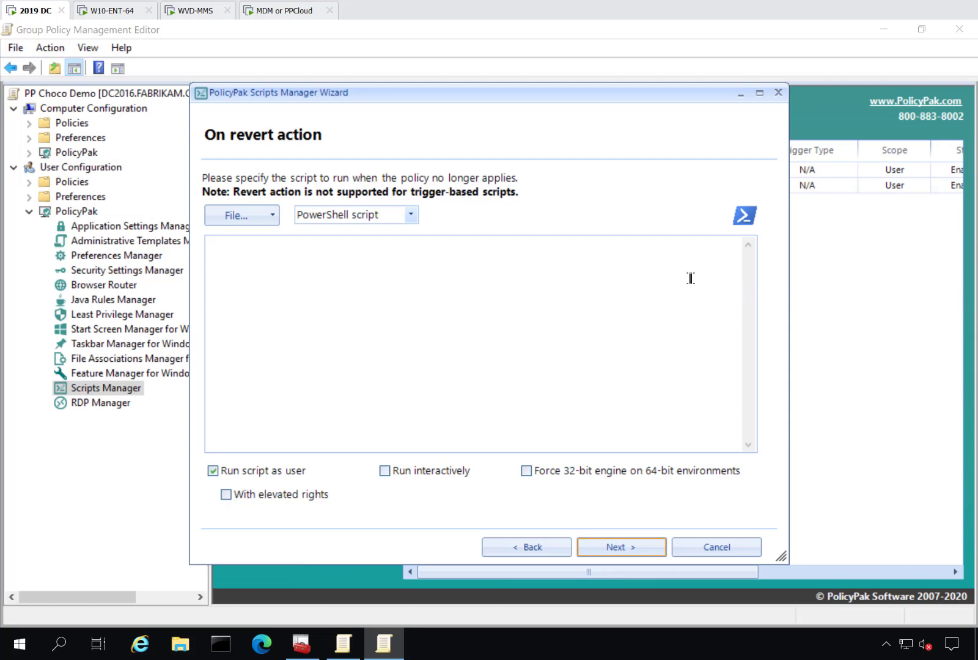
type("choco uninstall filezilla --yes")
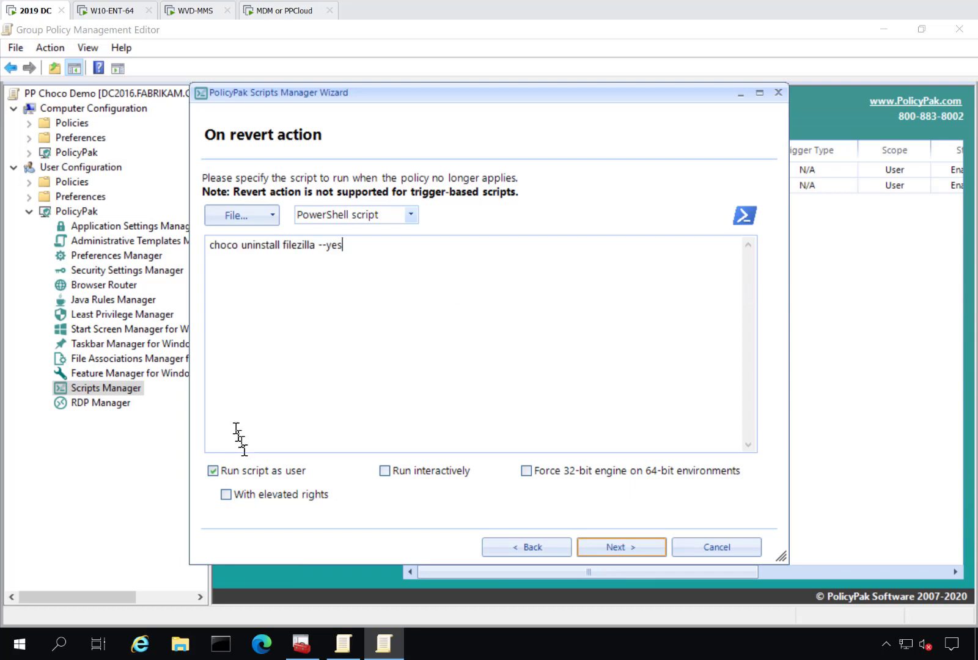
left_click(255, 494)
left_click(628, 554)
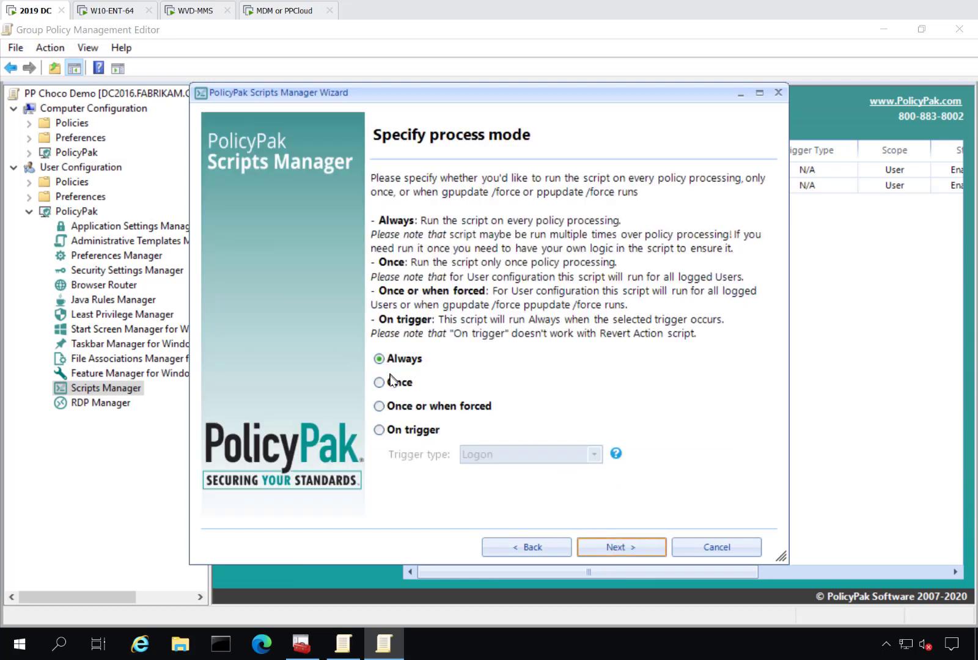
Set the FileZilla policy to run once and name it "Install / uninstall Filezilla"
left_click(390, 385)
left_click(617, 547)
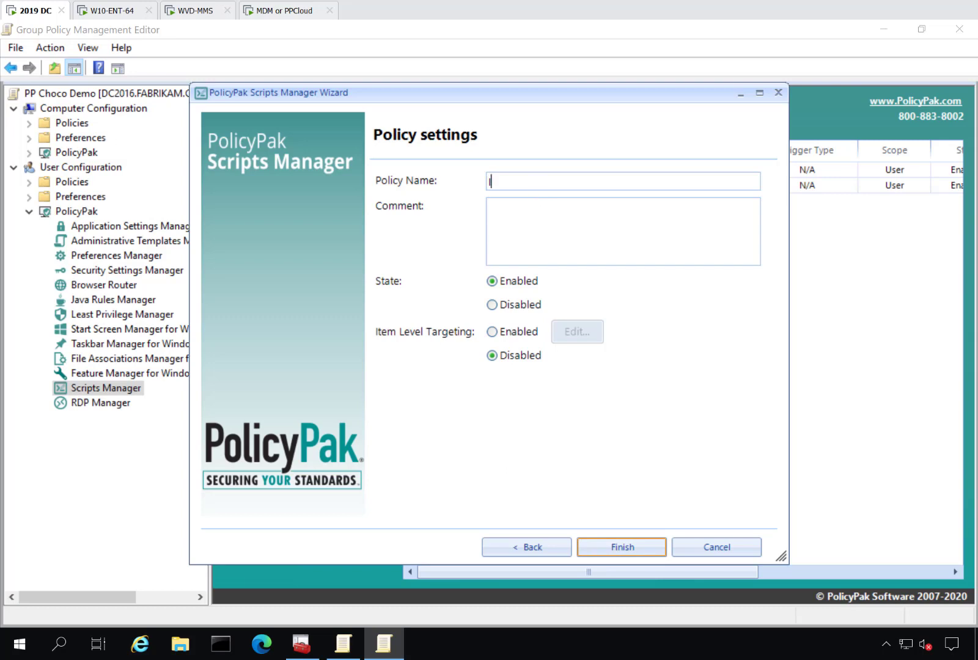
type("Install / uninstall Filezilla")
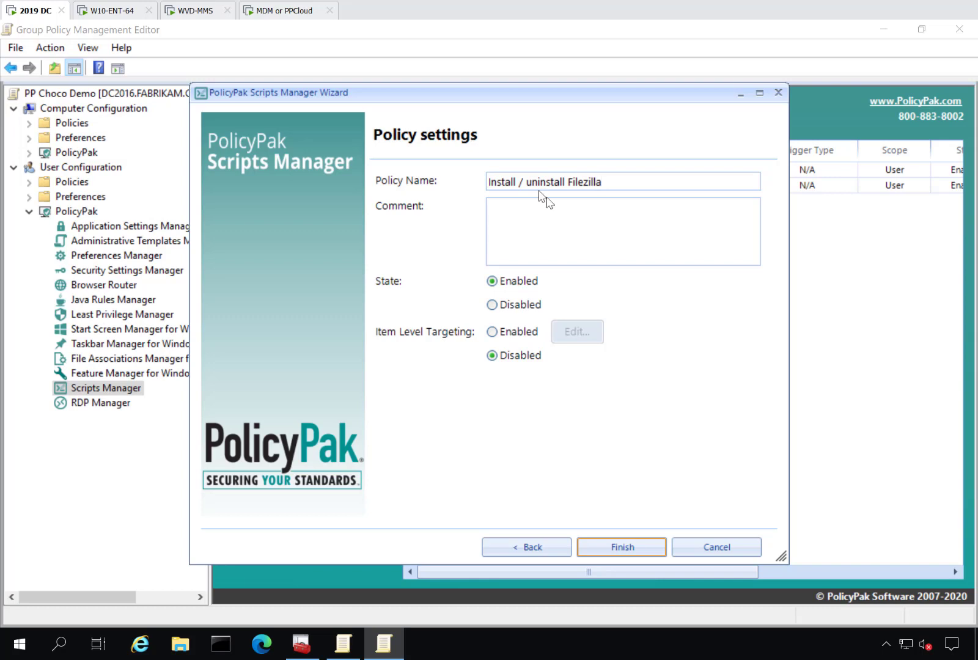
Try out item-level targeting on the FileZilla policy with an IP Address Range item and view the other targeting item types
left_click(521, 335)
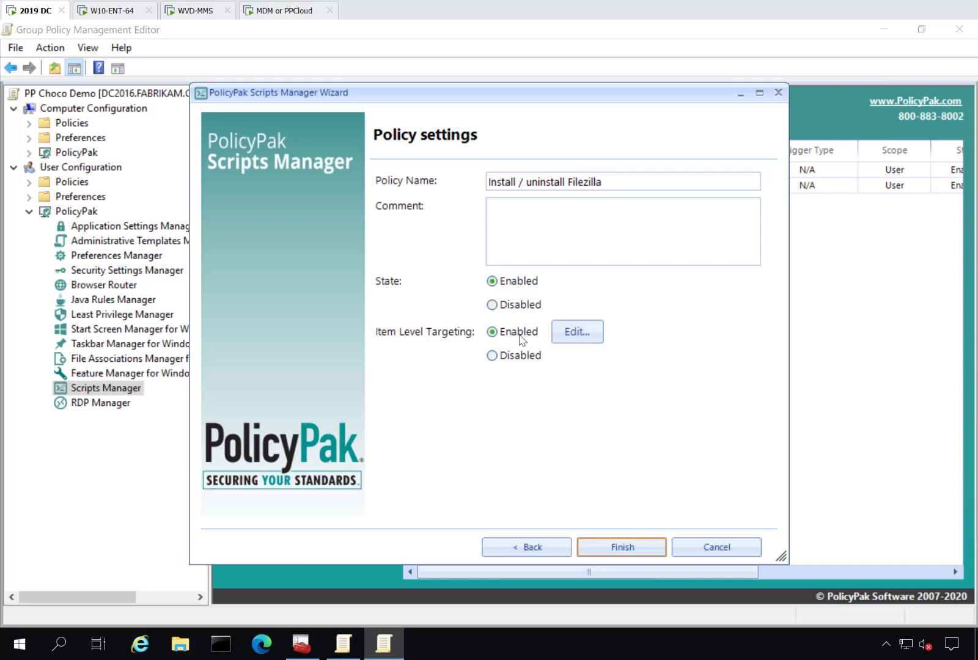
left_click(579, 333)
left_click(373, 214)
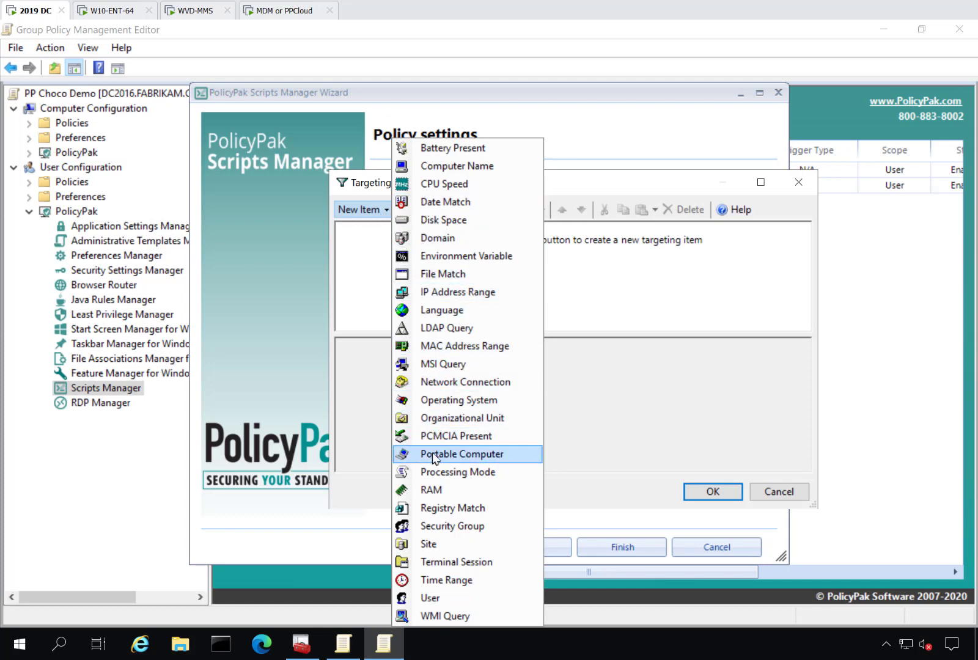
left_click(453, 297)
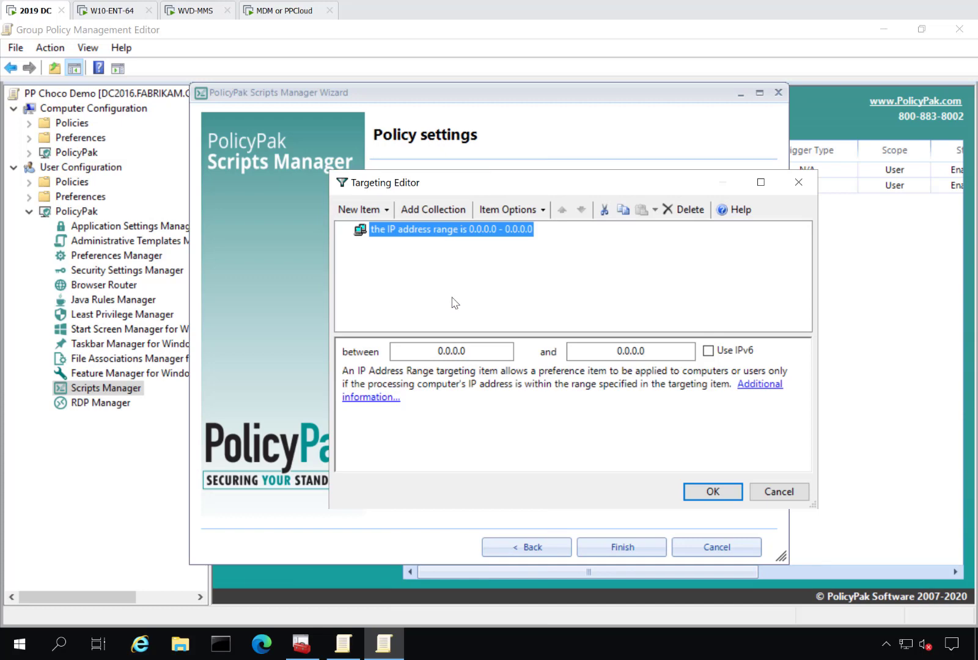
key("Return")
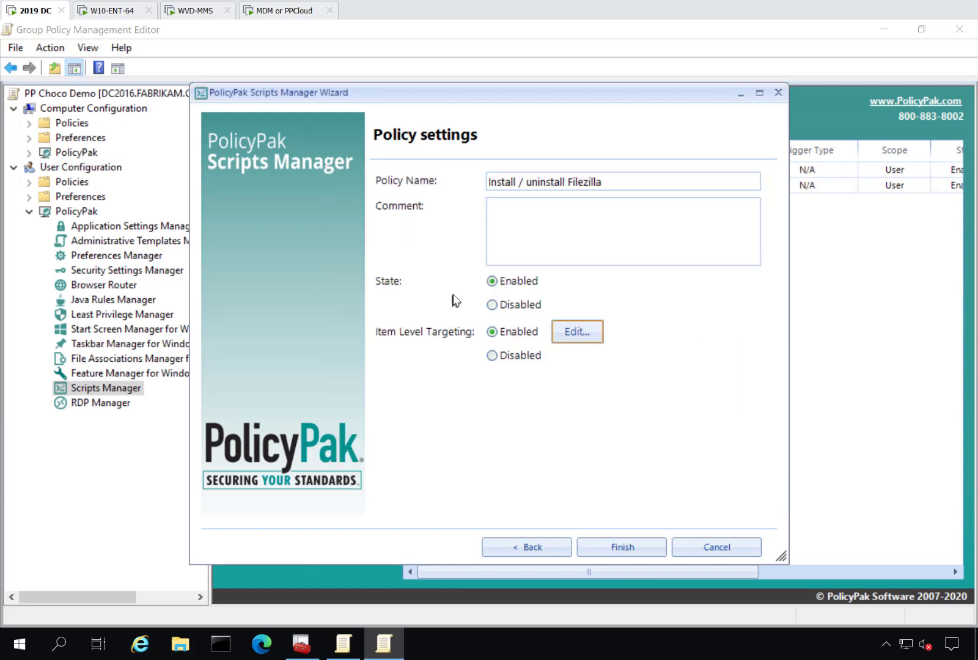
left_click(587, 333)
left_click(373, 209)
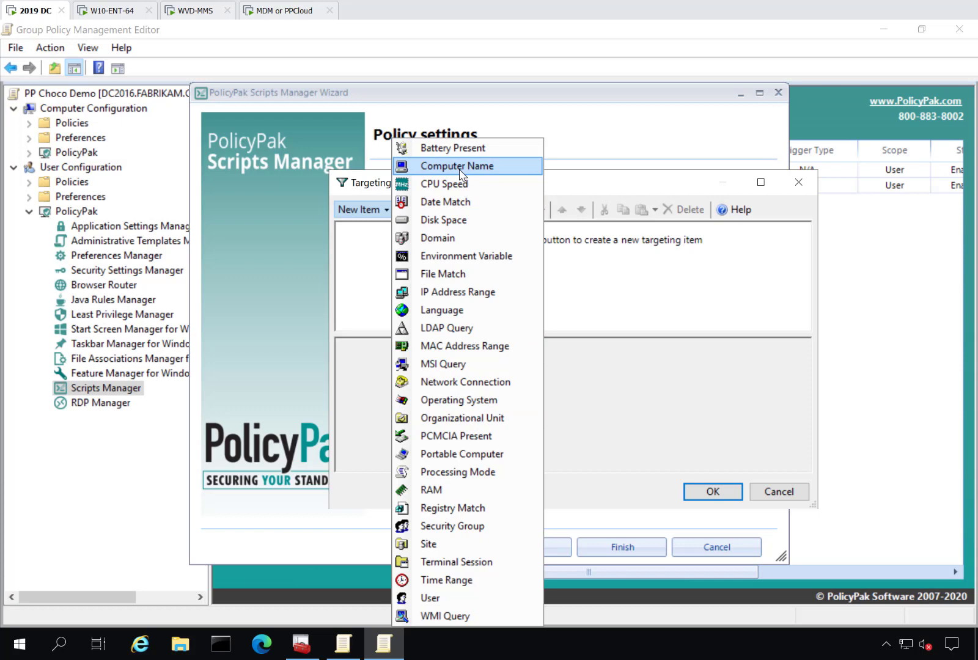
key("Escape")
key("Escape")
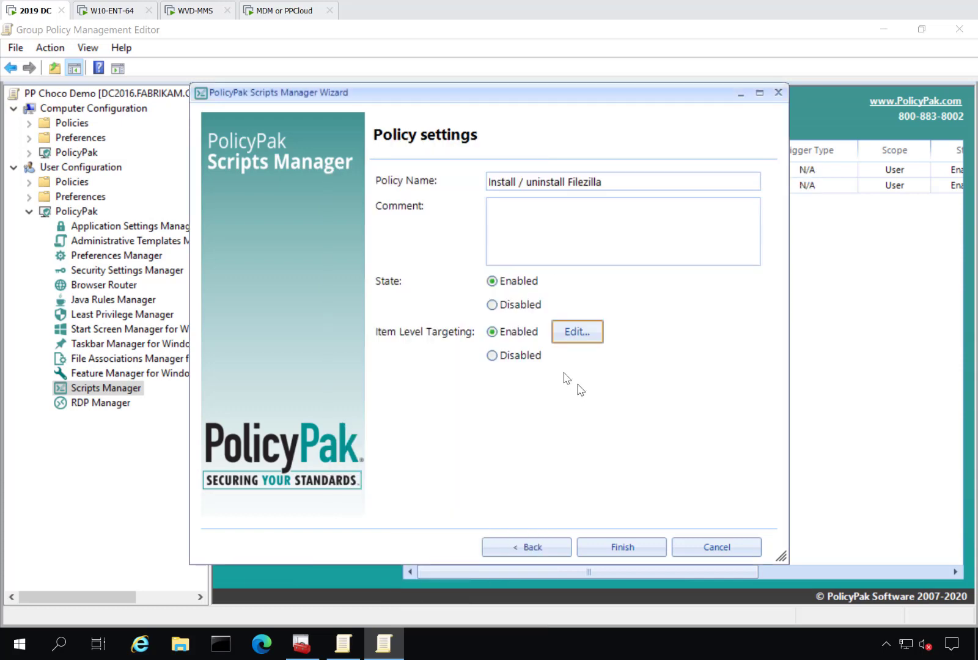
Disable item-level targeting for the FileZilla policy and finish the policy wizard
left_click(525, 359)
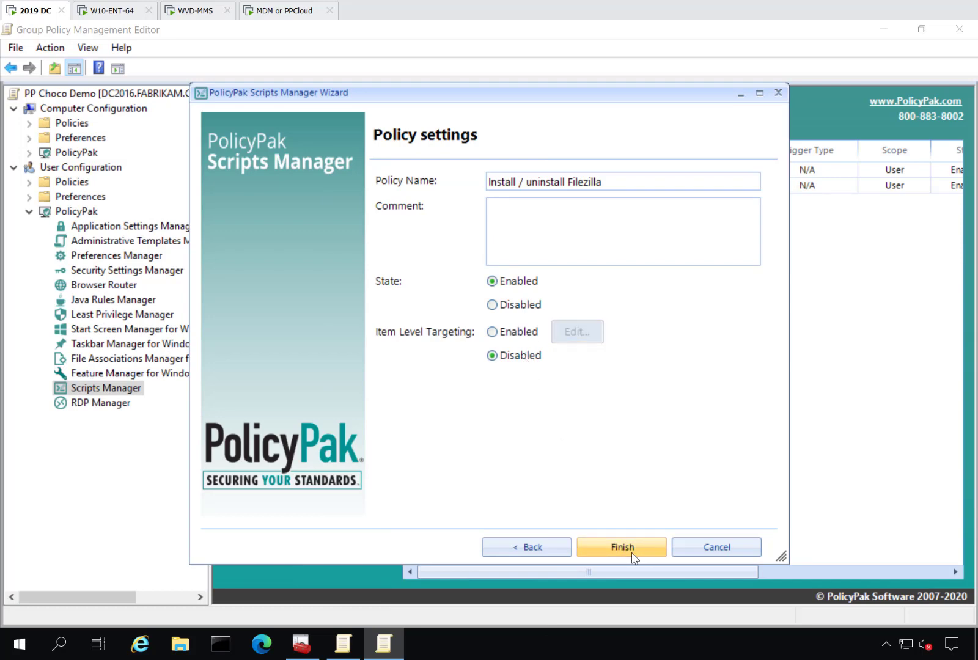
left_click(622, 547)
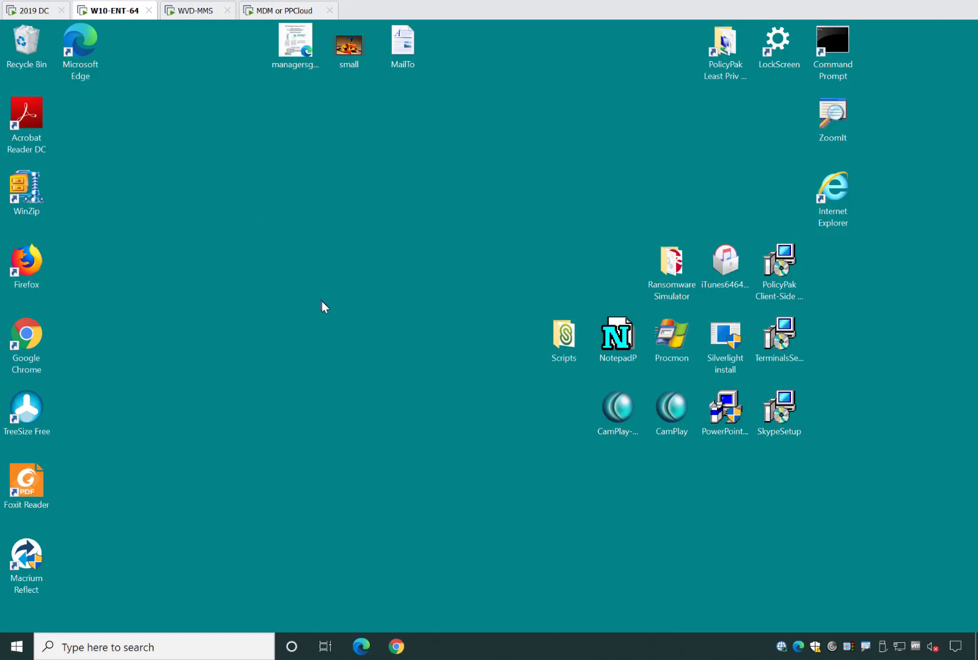
Open a Command Prompt on the W10-ENT-64 client and update Group Policy with "gpupdate"
double_click(828, 44)
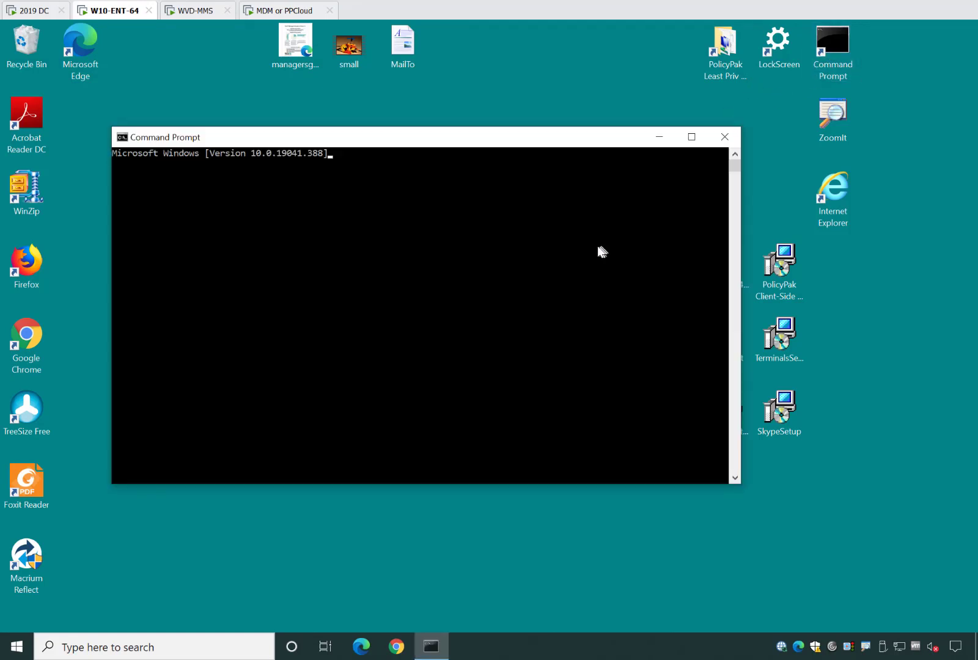
key("super")
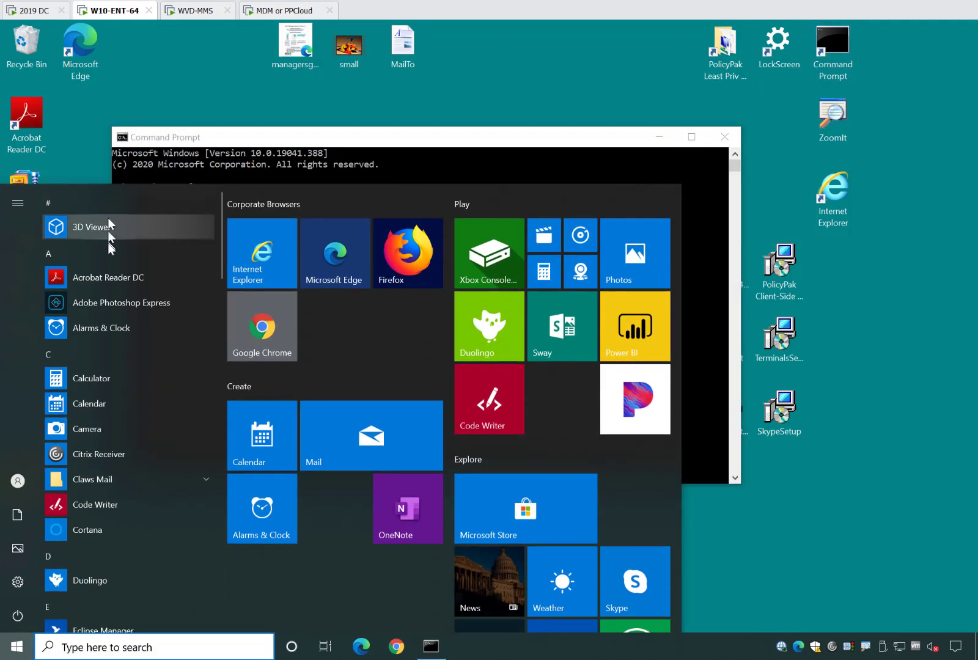
left_click(270, 163)
left_click(380, 241)
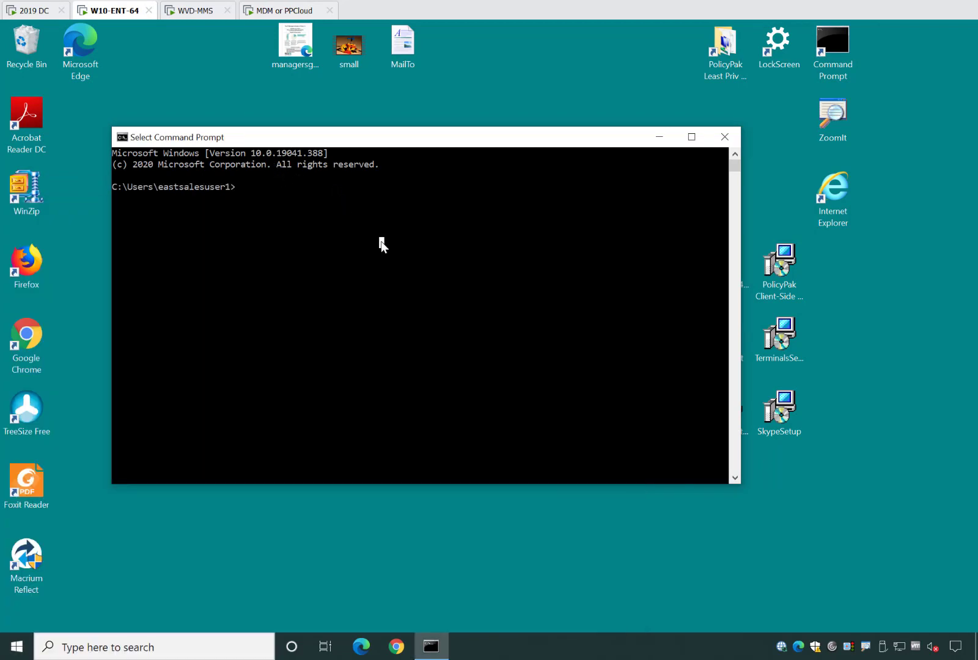
key("Return")
key("Return")
key("Return")
type("gpupdate")
key("Return")
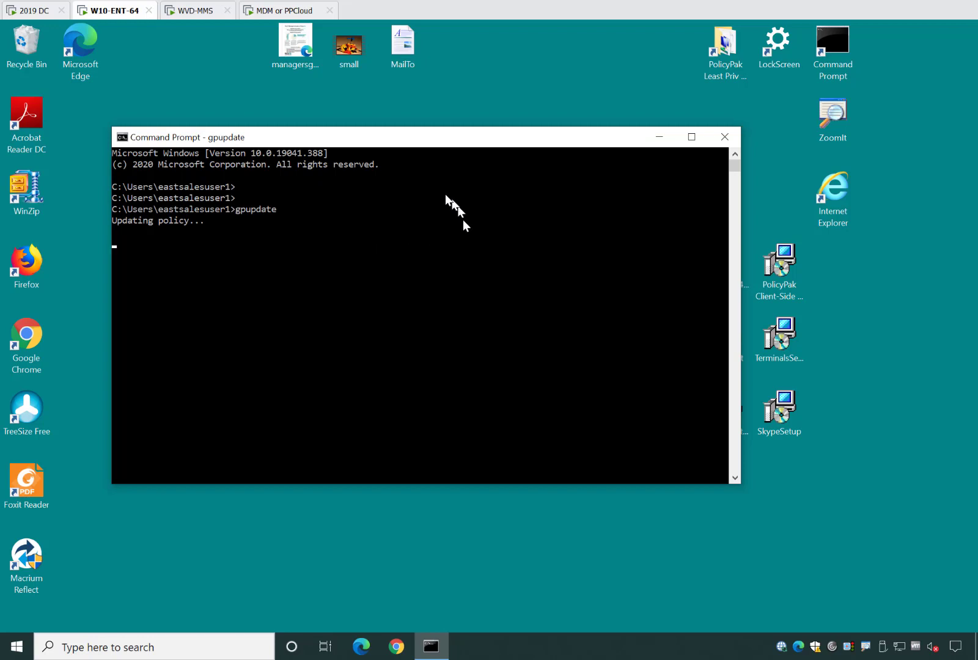
left_click_drag(366, 142, 521, 175)
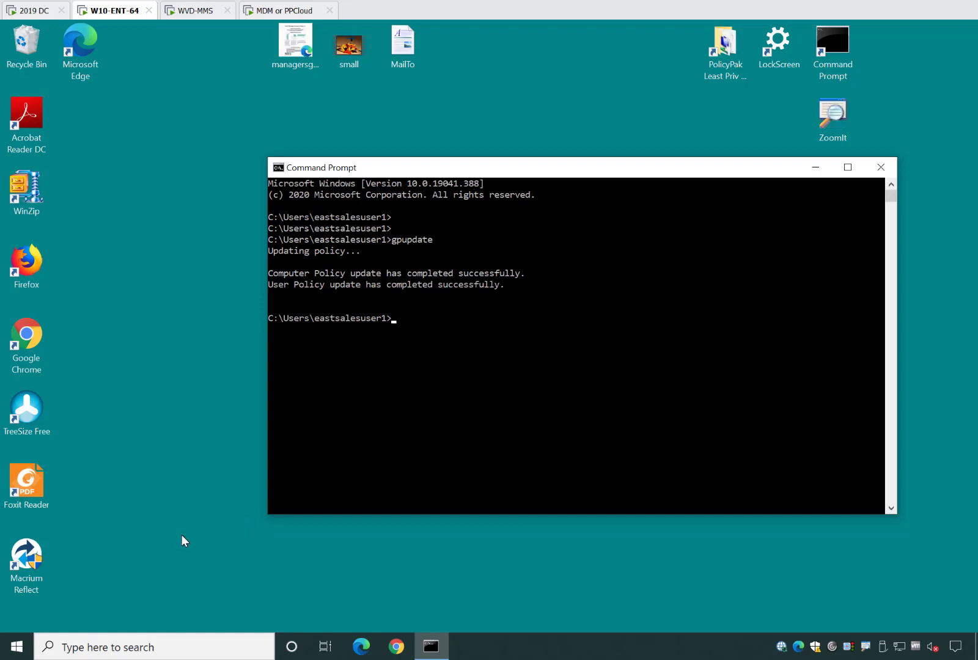
Check the deployed apps on the client by launching 7-Zip File Manager and FileZilla, and close both
left_click(88, 554)
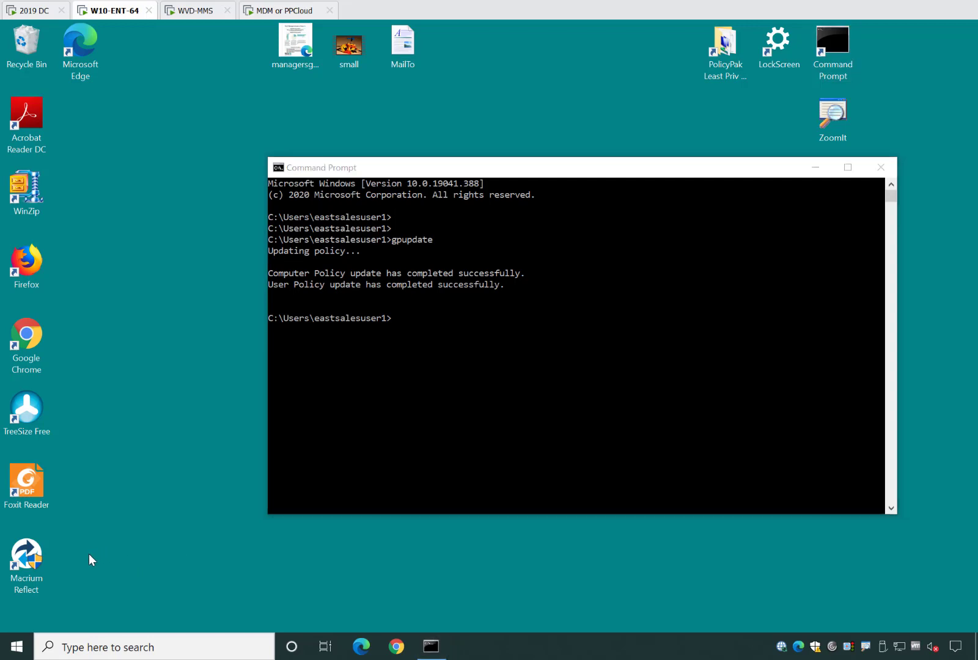
left_click(26, 651)
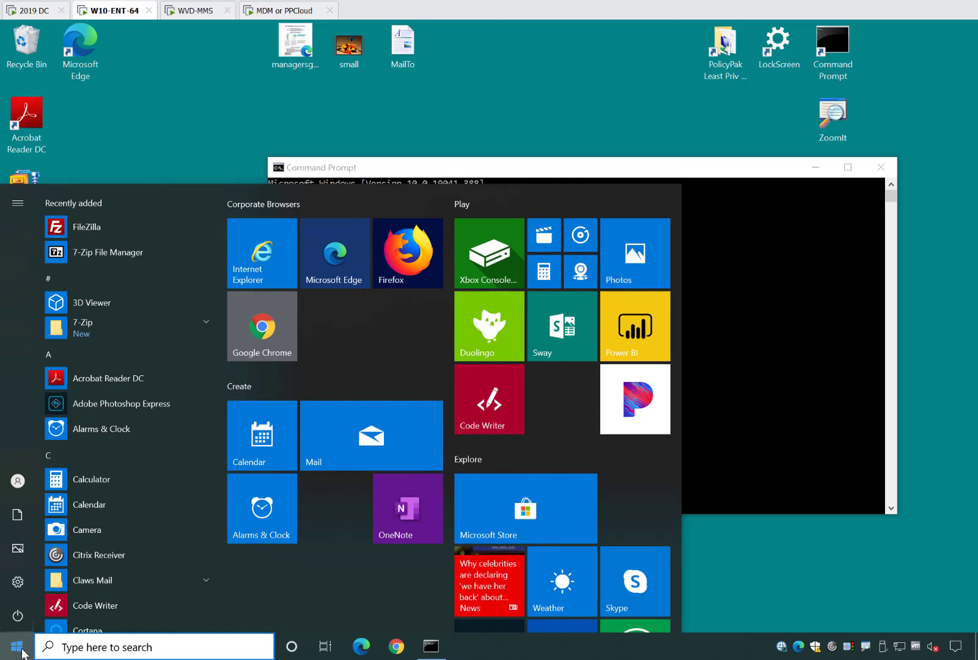
left_click(78, 256)
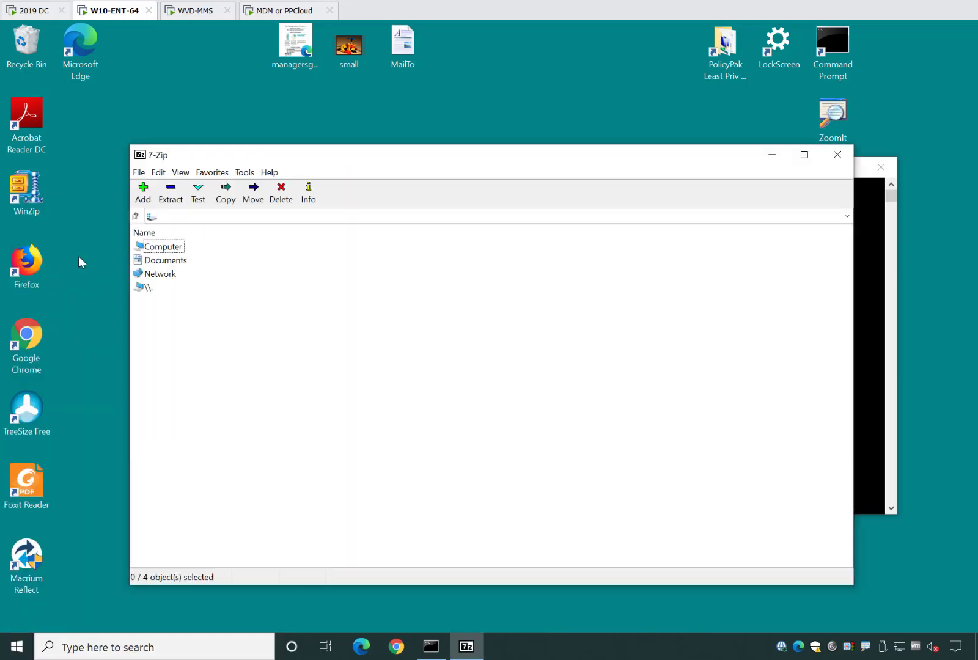
left_click(18, 652)
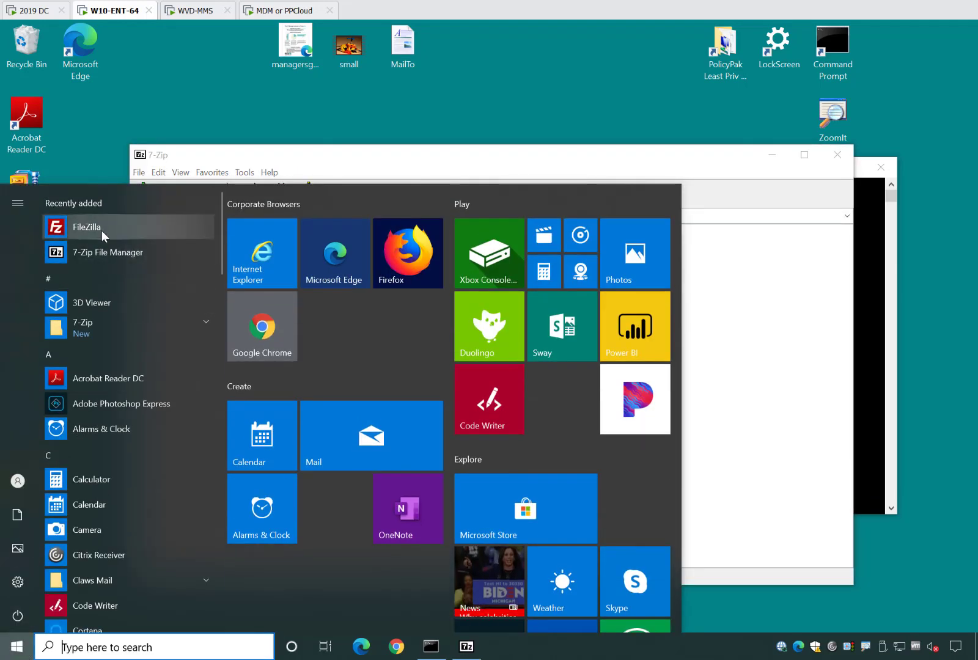
left_click(836, 390)
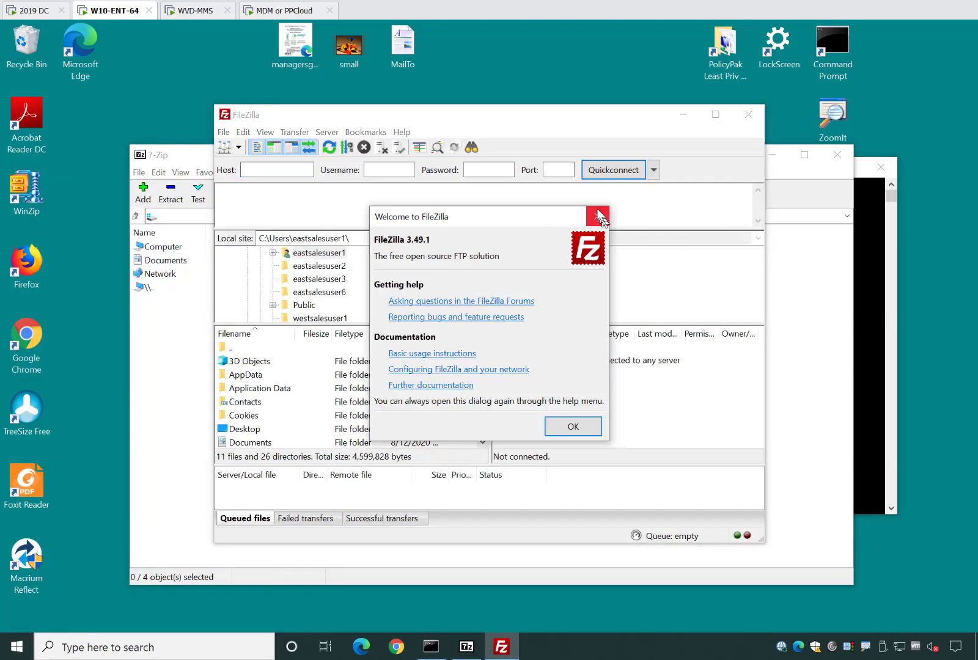
left_click(598, 215)
left_click(748, 114)
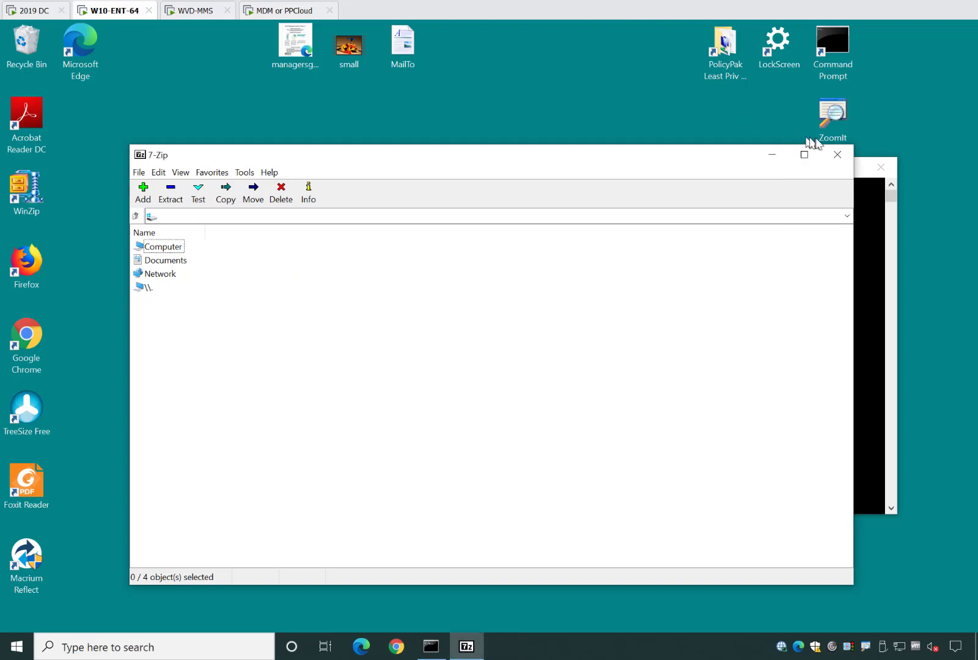
left_click(837, 154)
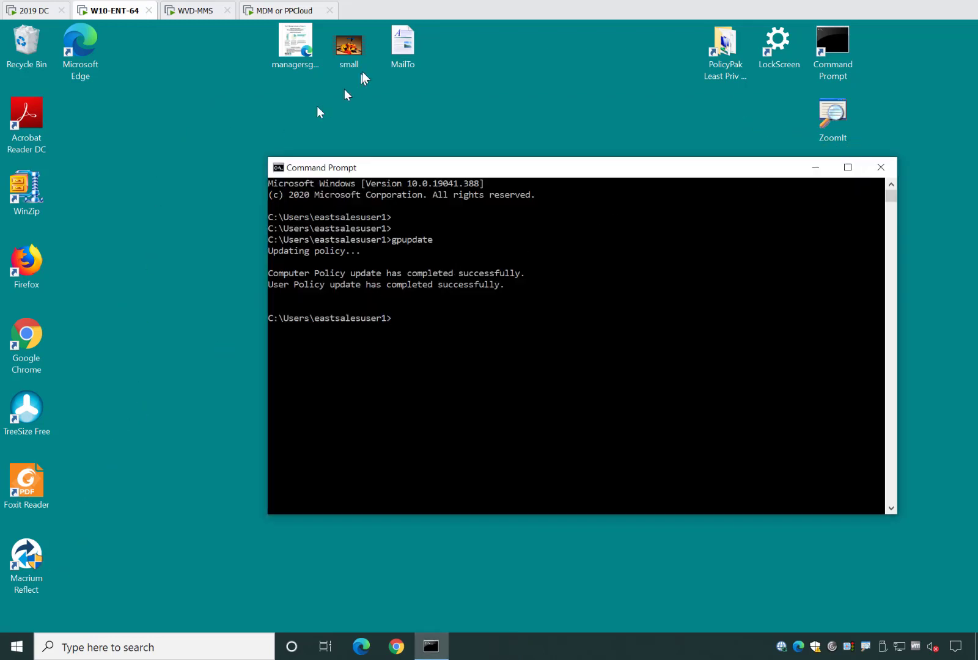
left_click(17, 647)
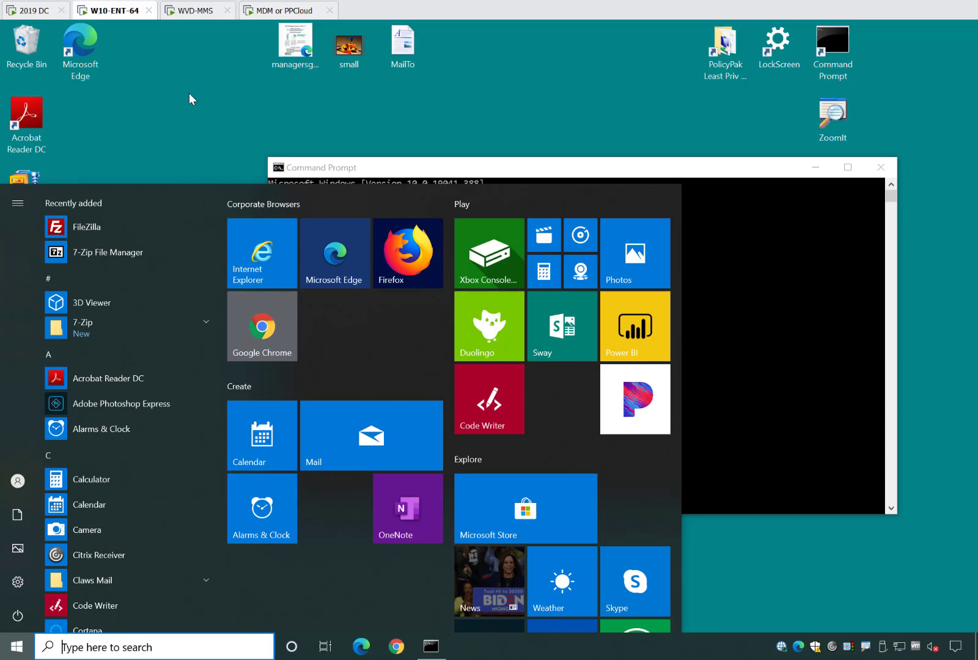
left_click(149, 91)
Switch to the 2019 DC machine and disable the link of the PP Choco Demo GPO under East Sales Users
left_click(34, 10)
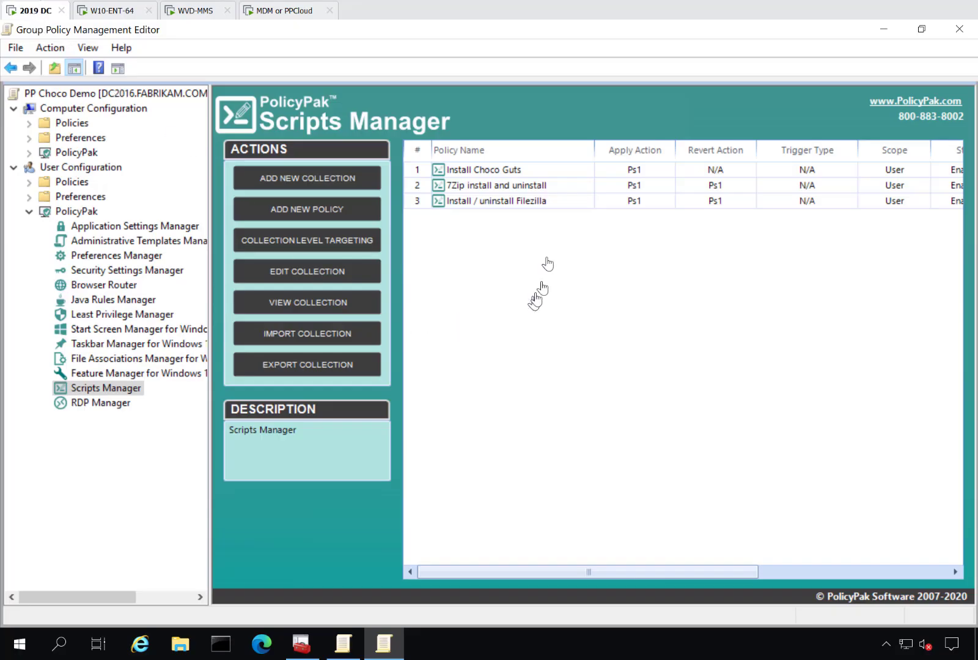
left_click(883, 29)
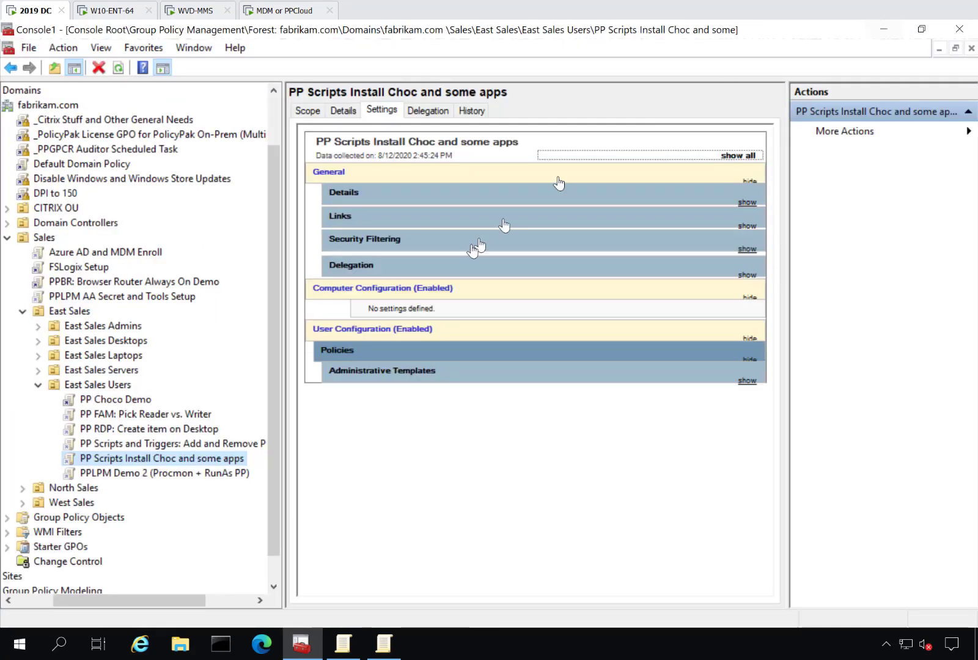
right_click(104, 400)
left_click(139, 447)
Return to the W10-ENT-64 client and run "gpupdate" again in the open Command Prompt
left_click(112, 4)
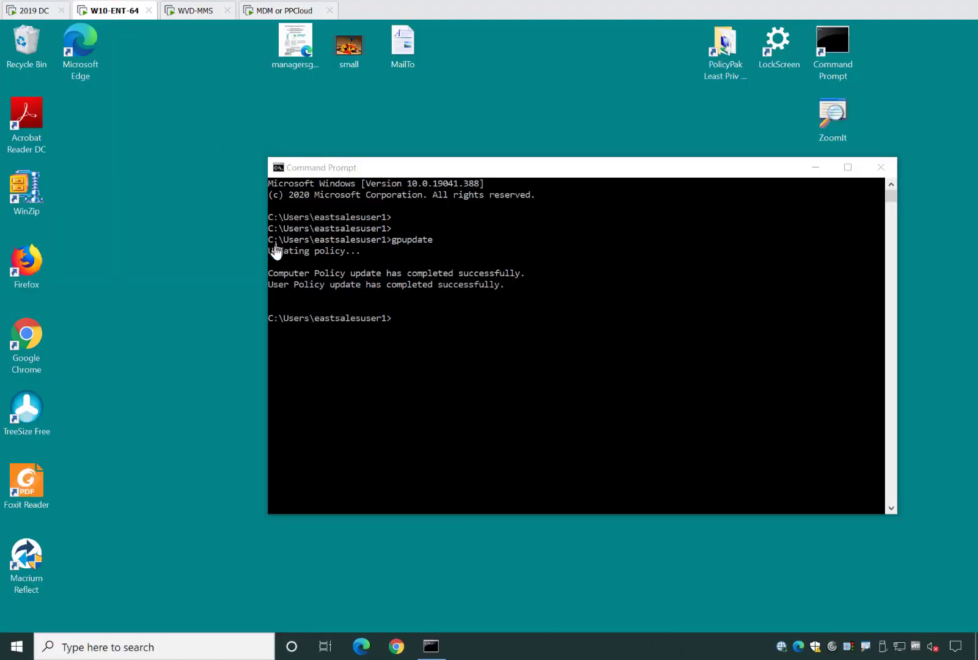
left_click(404, 323)
type("gpupdate")
key("Return")
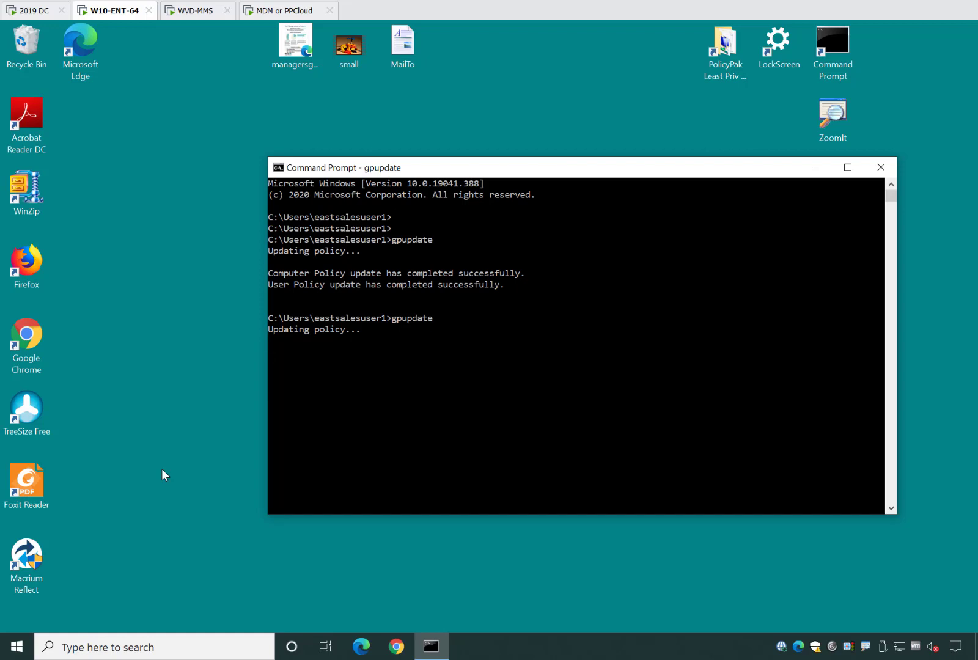
Examine the client's full installed app list to check whether FileZilla and 7-Zip have been removed
left_click(16, 649)
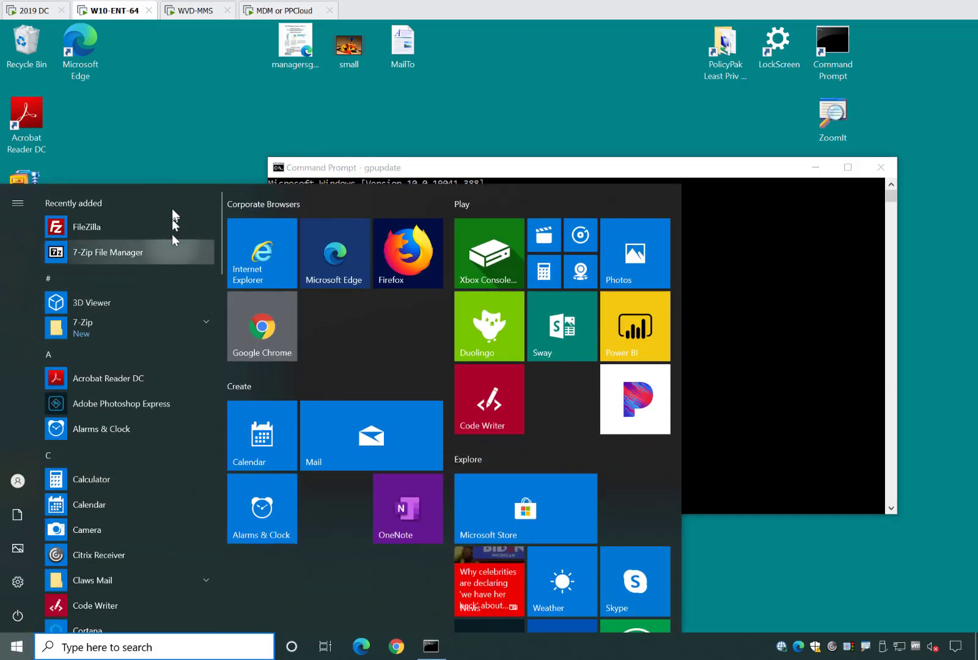
left_click(742, 177)
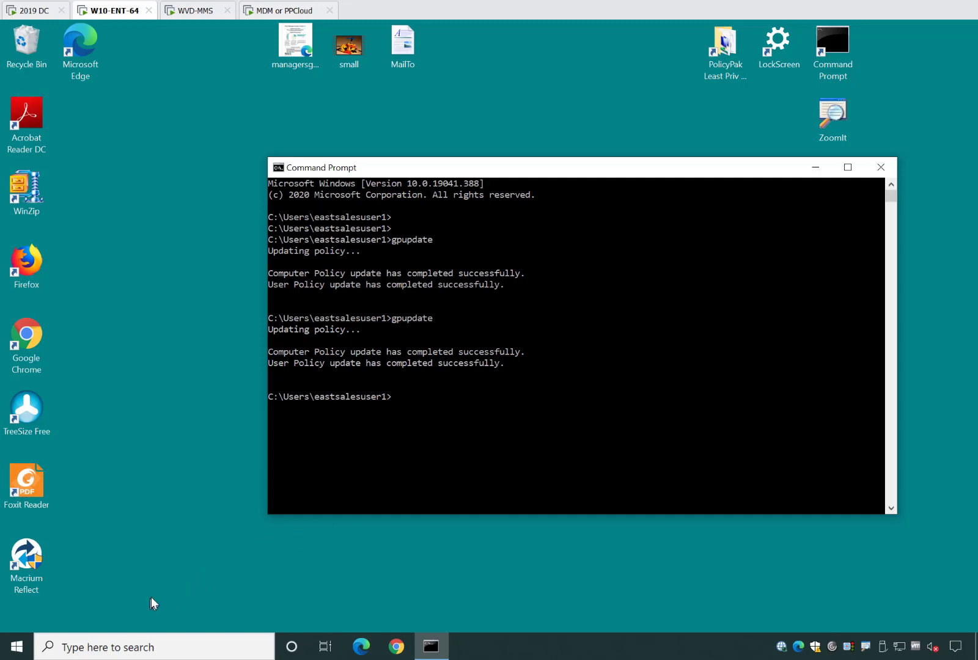
left_click(17, 645)
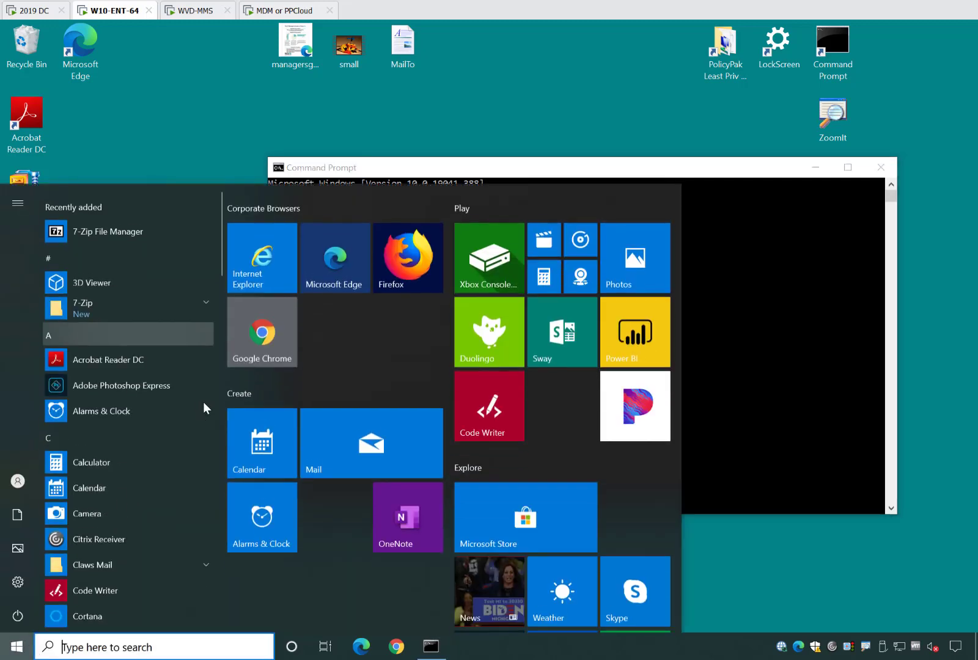
scroll(179, 433, "down", 6)
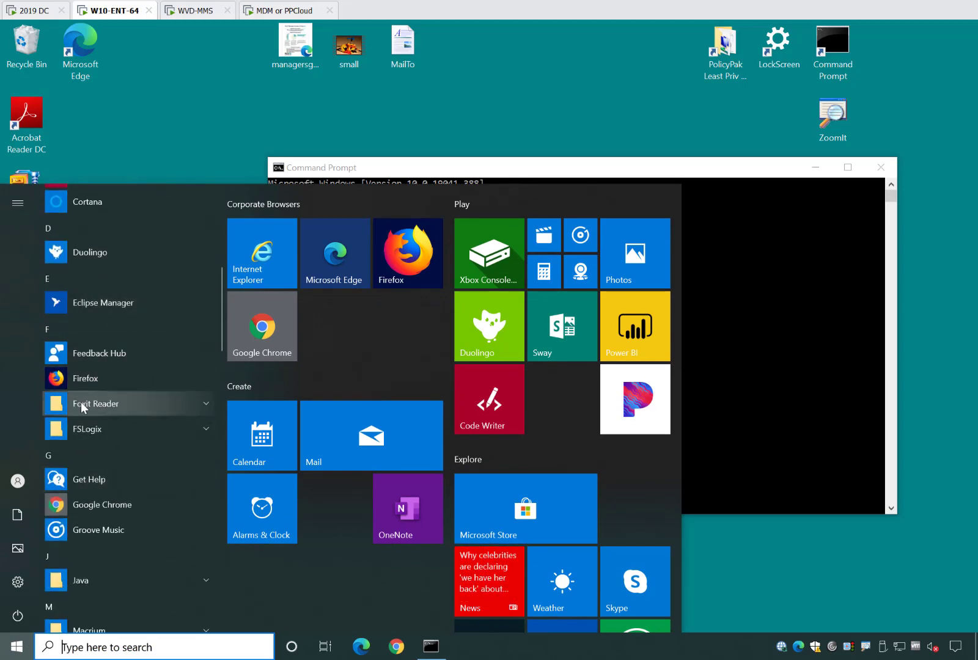
scroll(81, 402, "down", 1)
scroll(83, 402, "down", 5)
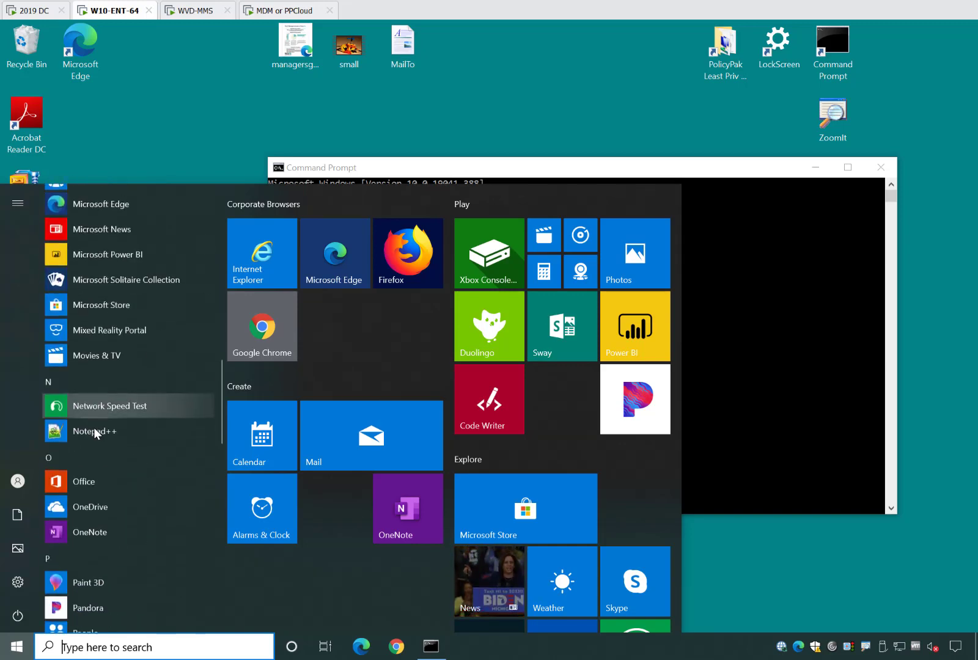
scroll(94, 431, "down", 10)
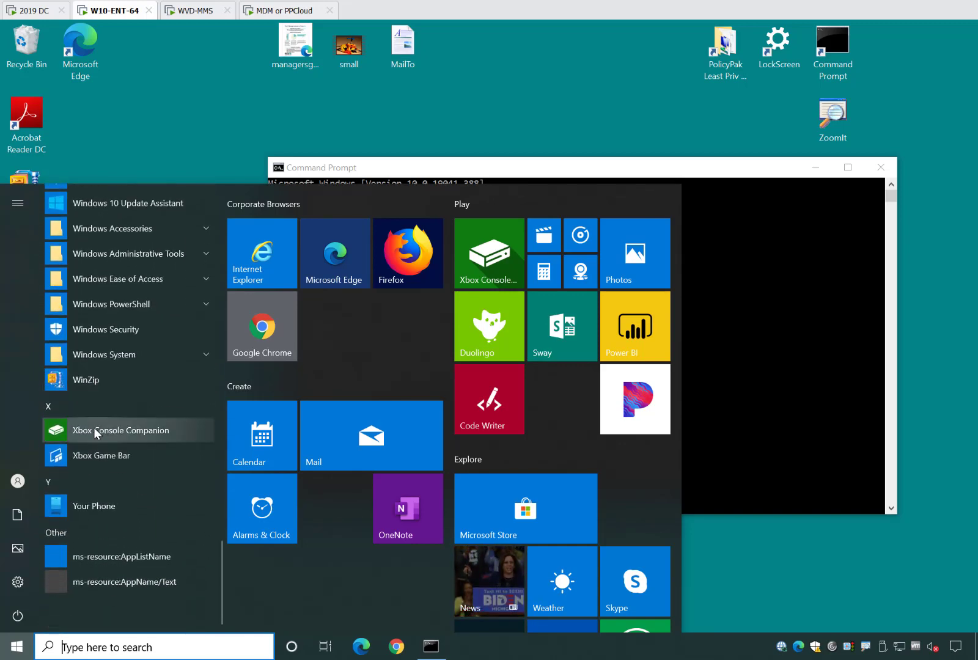
scroll(122, 441, "up", 10)
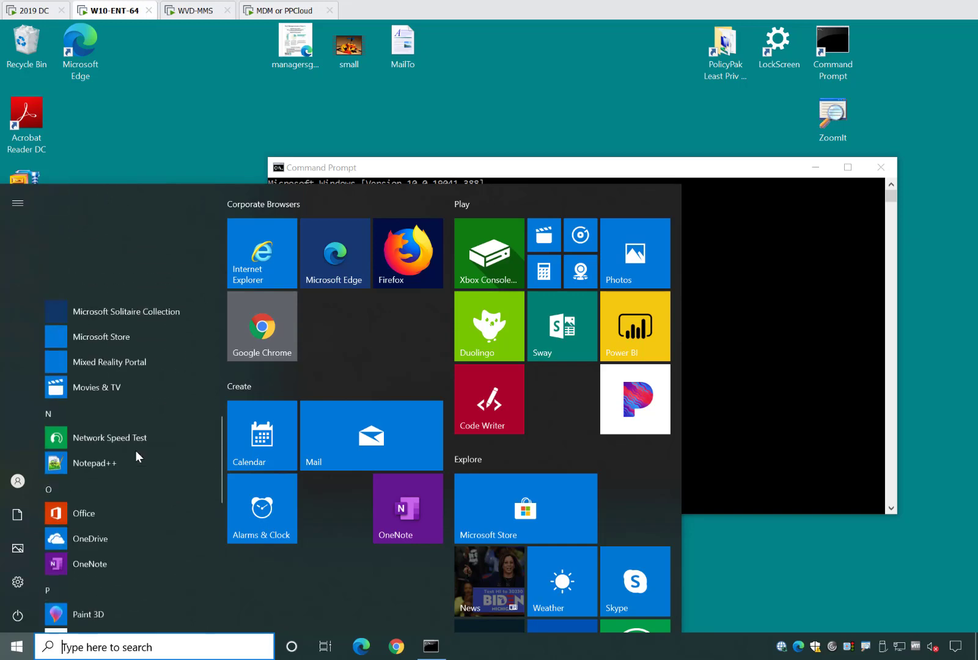
scroll(135, 451, "up", 10)
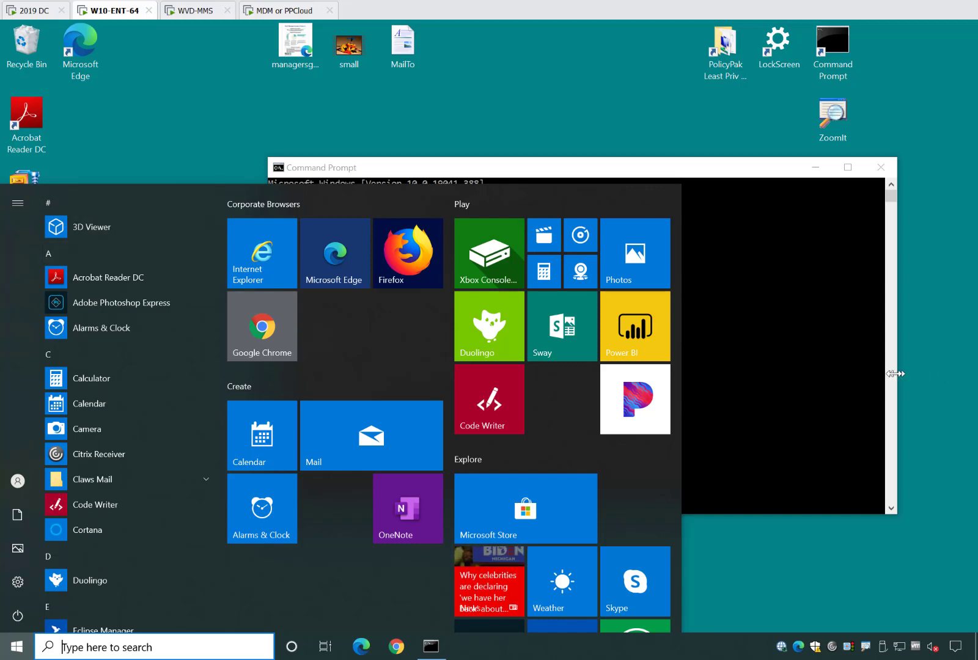
left_click(834, 369)
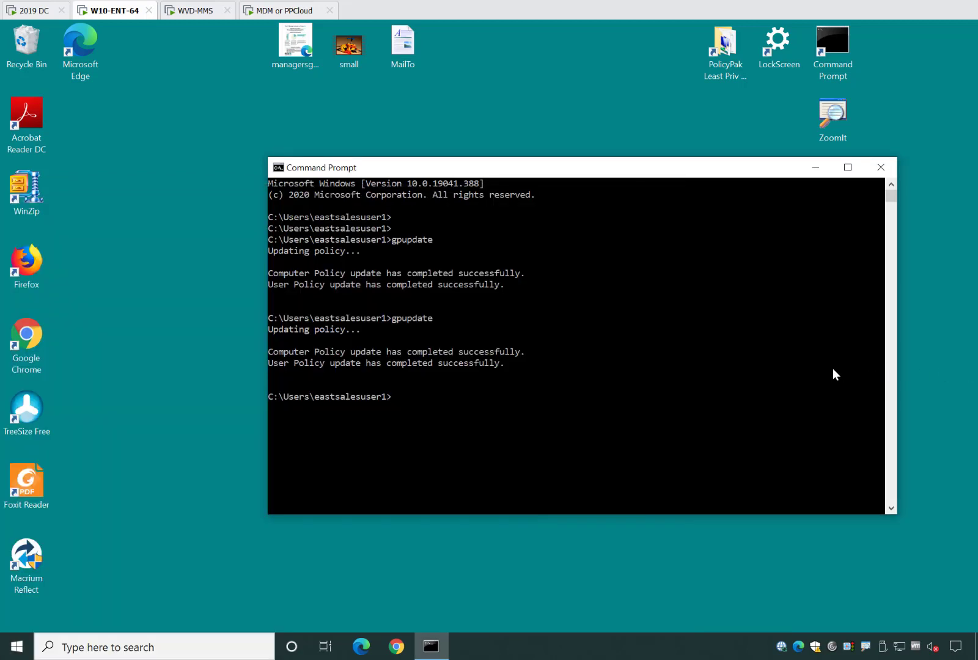